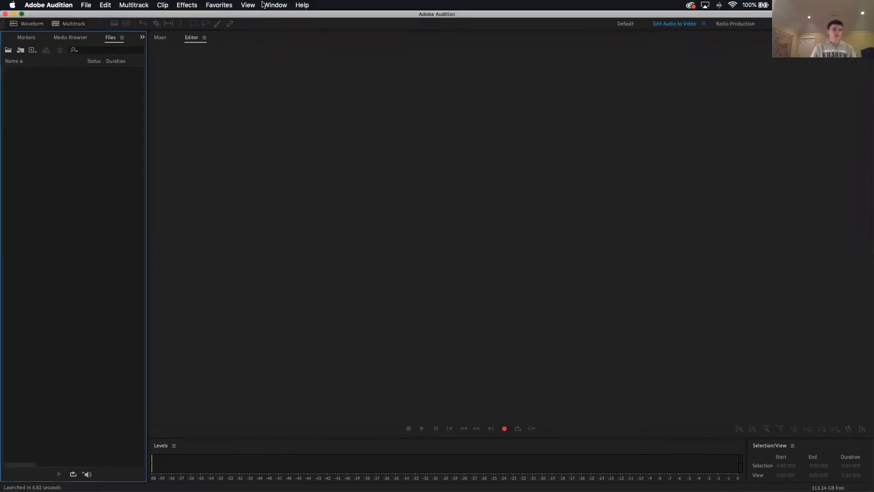
# Step: Look through the available panels, showing the Favorites panel briefly and hiding it again
pyautogui.click(264, 4)
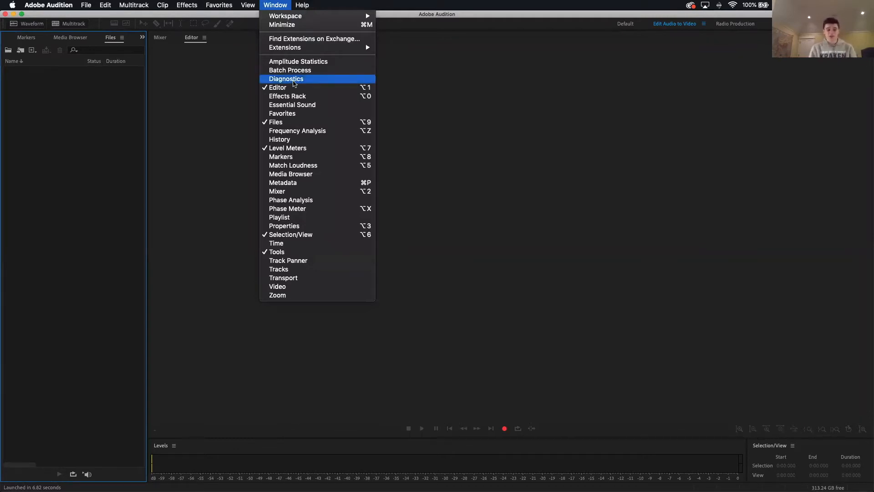
pyautogui.click(306, 200)
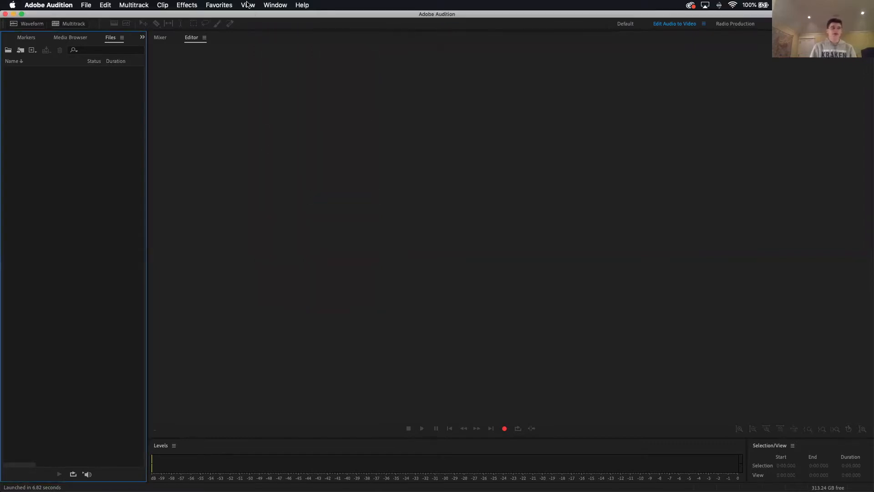
pyautogui.click(273, 5)
pyautogui.click(285, 113)
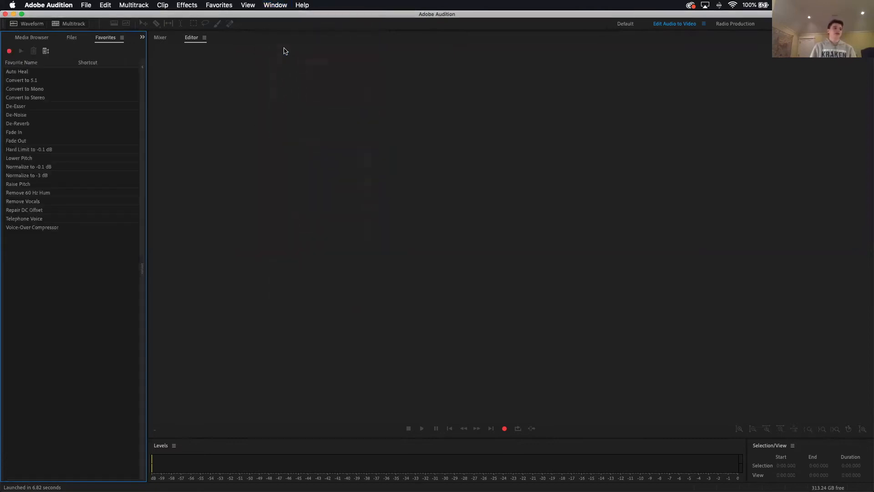
pyautogui.click(282, 6)
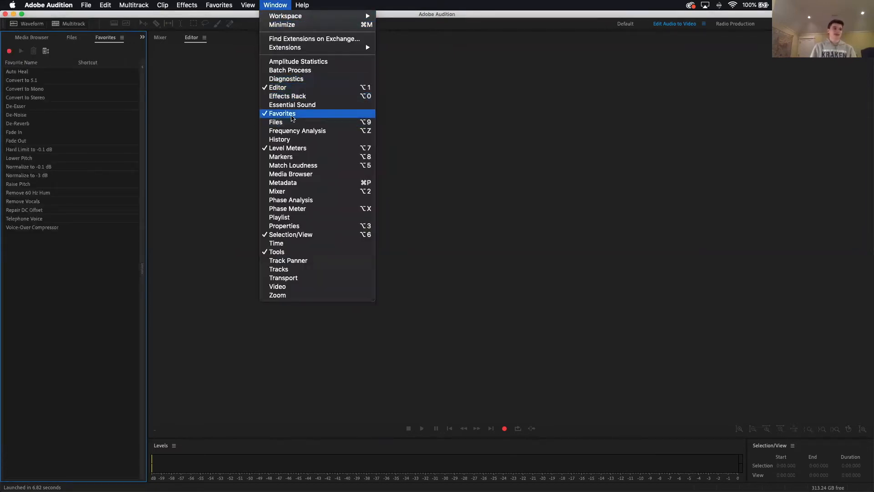
pyautogui.click(288, 113)
pyautogui.click(278, 5)
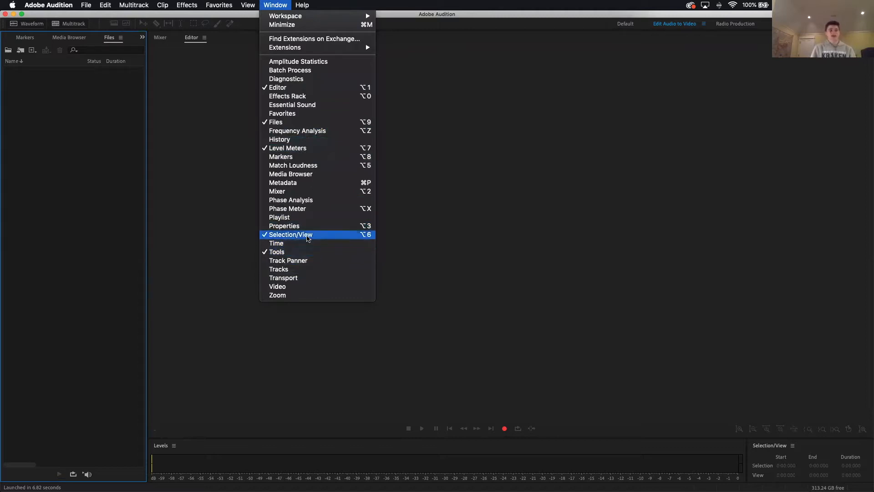
pyautogui.click(214, 267)
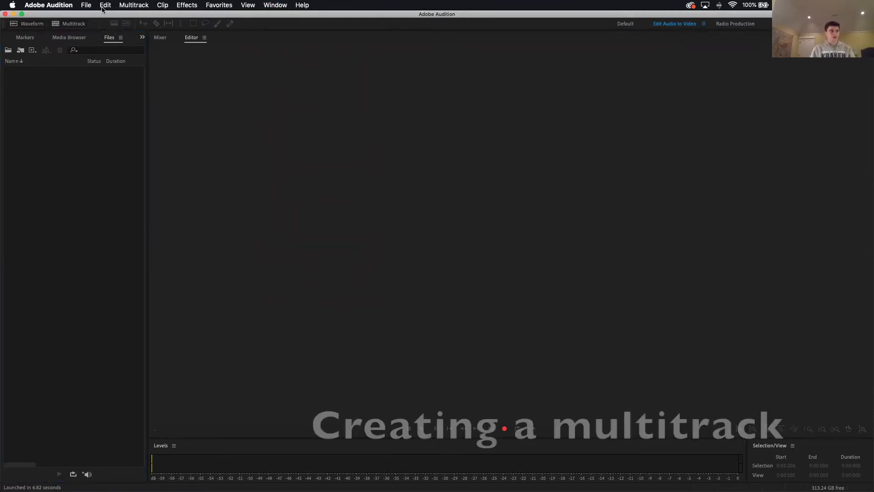
# Step: Create a new multitrack session named TutorialPromo with the default template, sample rate, bit depth and stereo master
pyautogui.click(86, 5)
pyautogui.moveTo(87, 16)
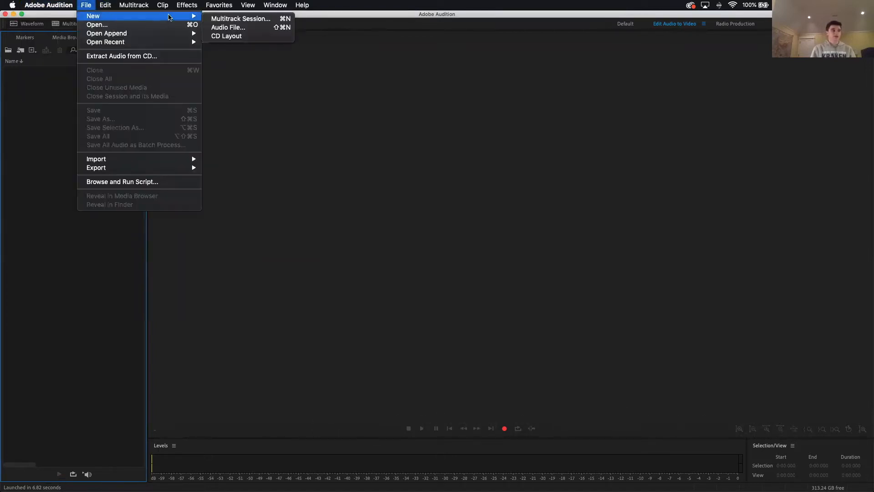
pyautogui.click(240, 19)
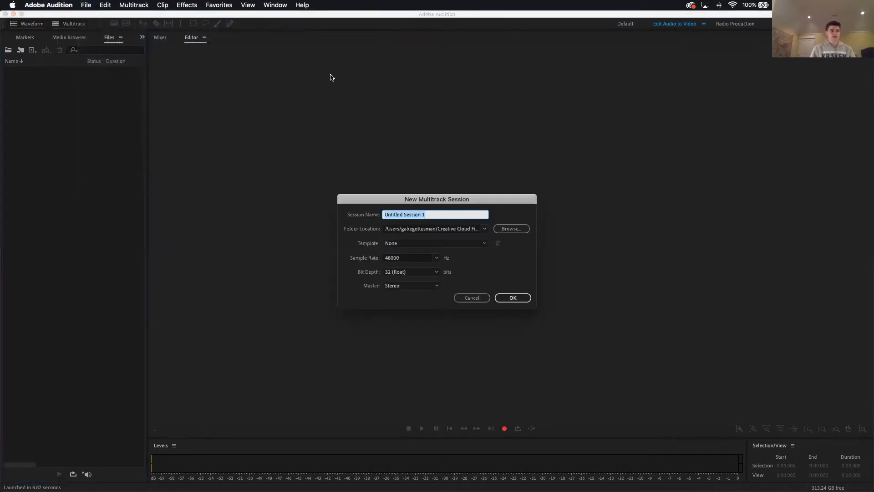
pyautogui.write('TutorialProm')
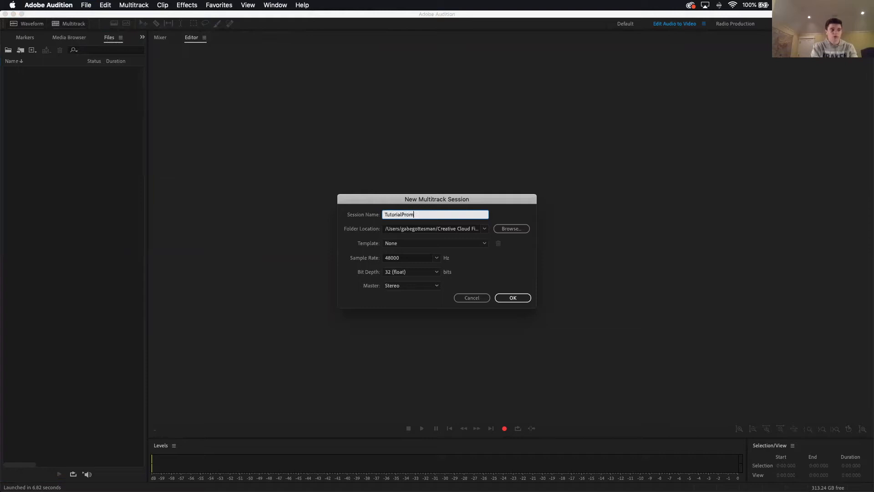
pyautogui.write('o')
pyautogui.press('Return')
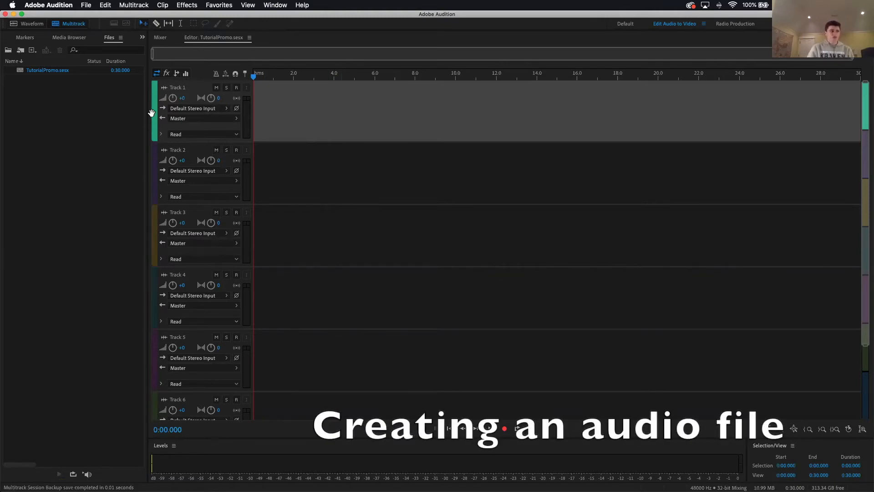
# Step: Create a new stereo audio file at 48000 Hz, 32-bit float, and record about 13 seconds of speech into it
pyautogui.click(86, 5)
pyautogui.moveTo(88, 18)
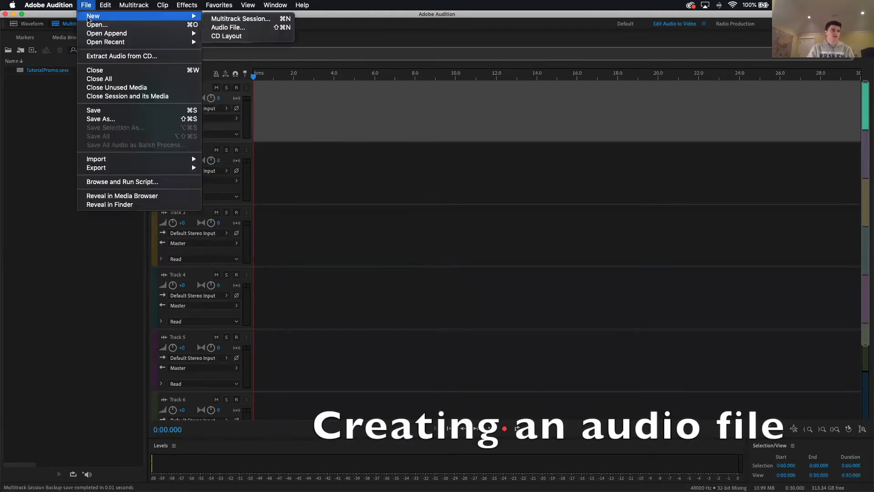
pyautogui.click(228, 27)
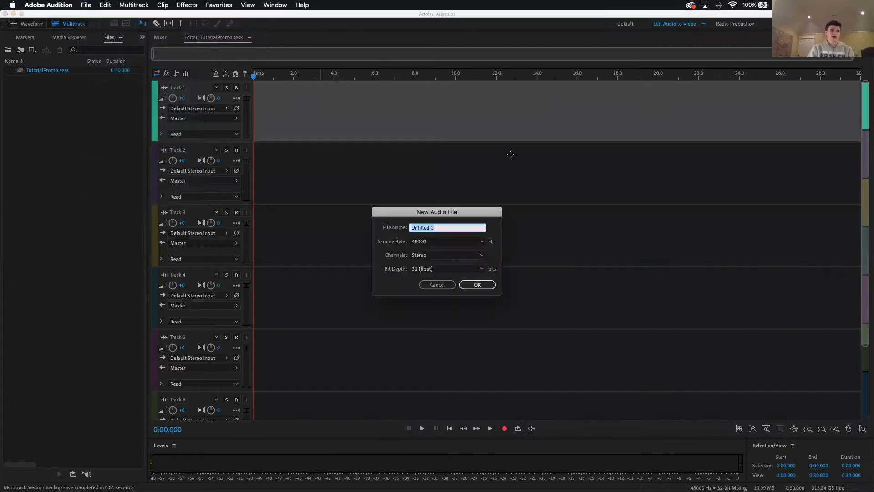
pyautogui.click(478, 284)
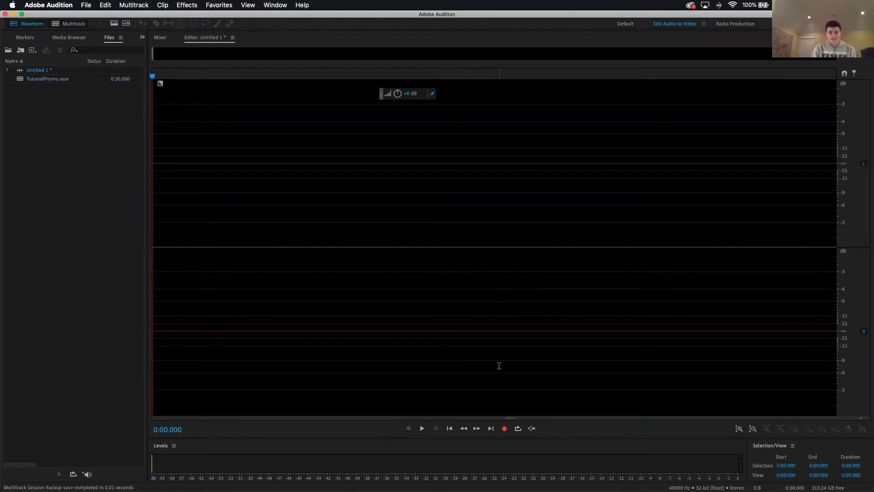
pyautogui.click(503, 429)
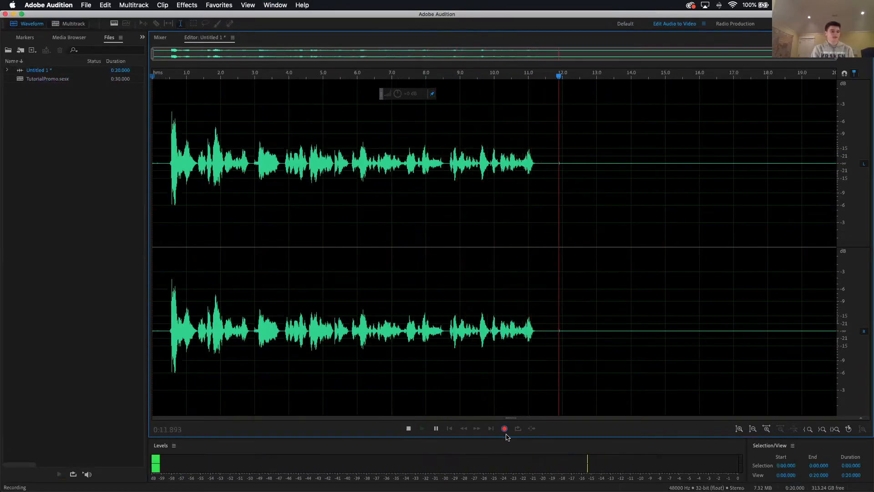
pyautogui.press('space')
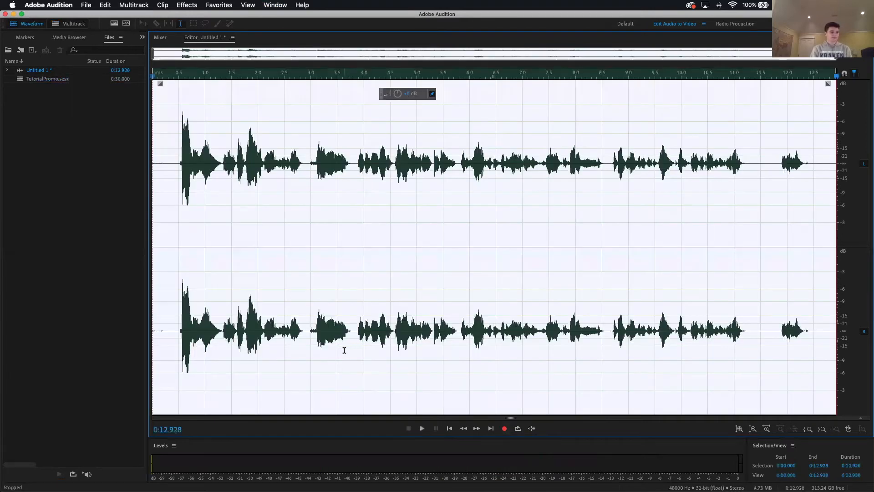
# Step: Clear the selection and play back the end of the recording from about 10.5 s
pyautogui.press('Home')
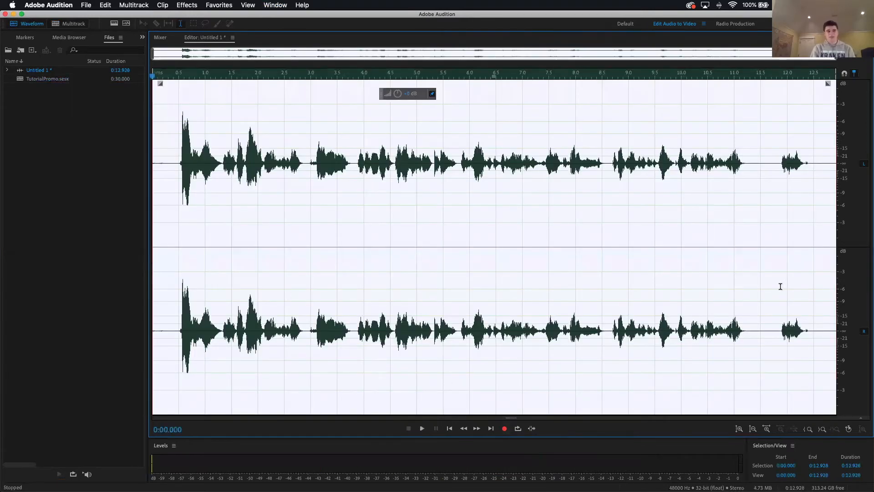
pyautogui.click(765, 284)
pyautogui.click(711, 207)
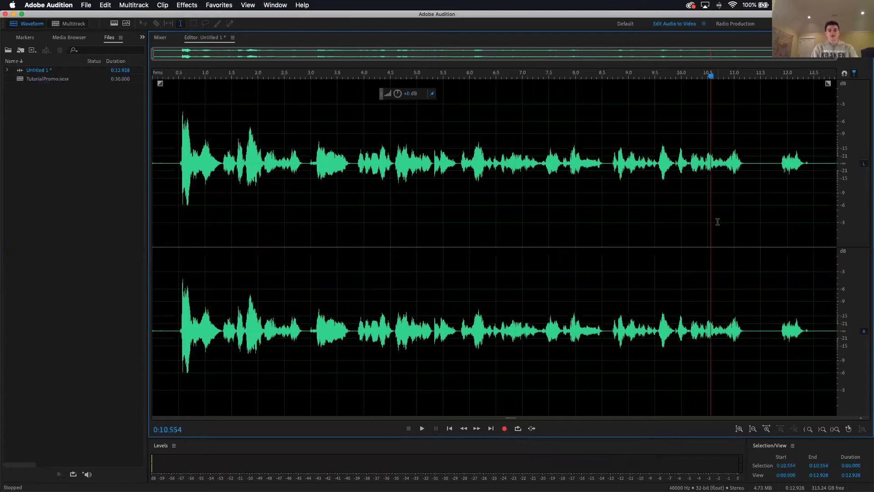
pyautogui.press('space')
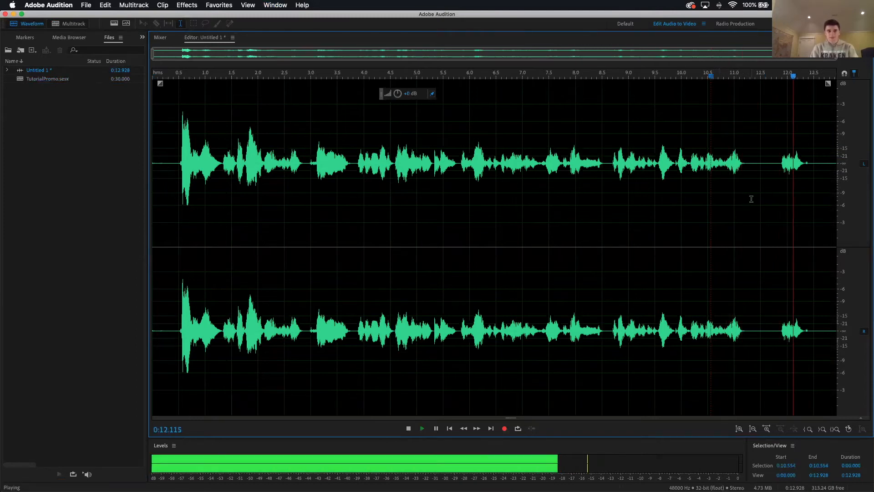
pyautogui.press('space')
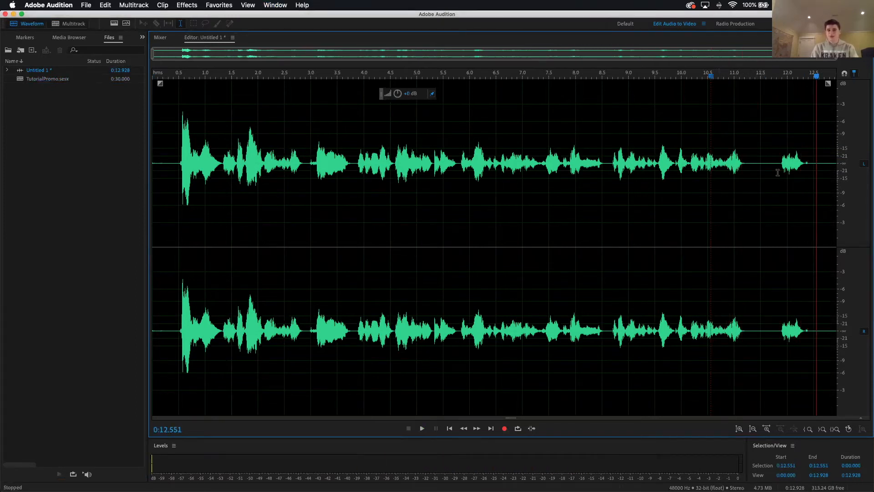
# Step: Delete the silent gap between about 11.41 s and 11.82 s, before the last spoken phrase
pyautogui.moveTo(777, 169); pyautogui.dragTo(756, 157)
pyautogui.click(747, 169)
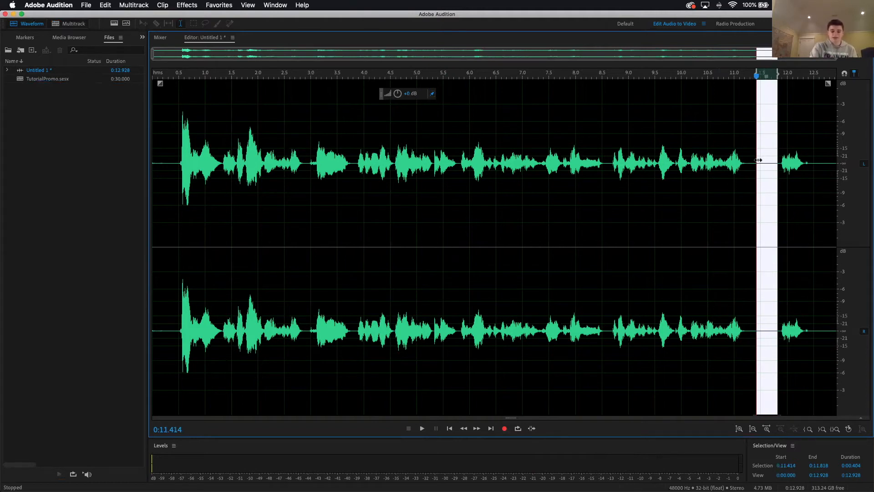
pyautogui.press('Delete')
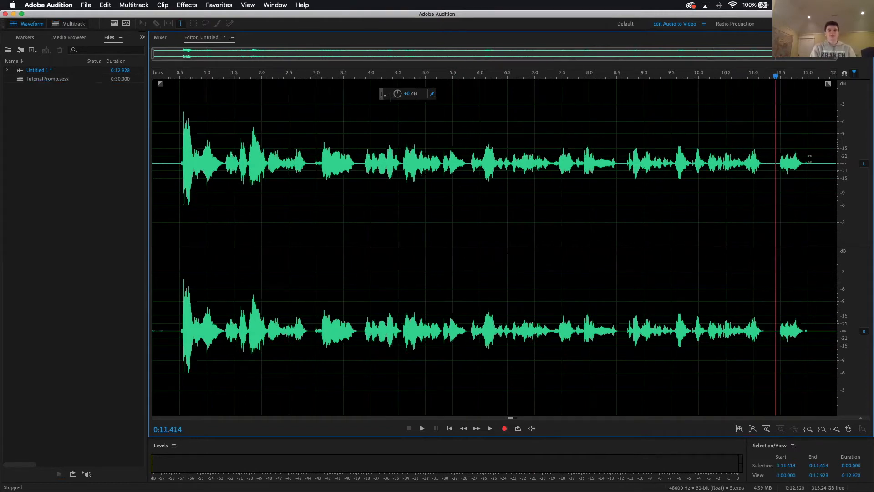
# Step: Play back the shortened ending and delete the trailing silence from about 12.08 s to the end of the recording
pyautogui.press('space')
pyautogui.press('space')
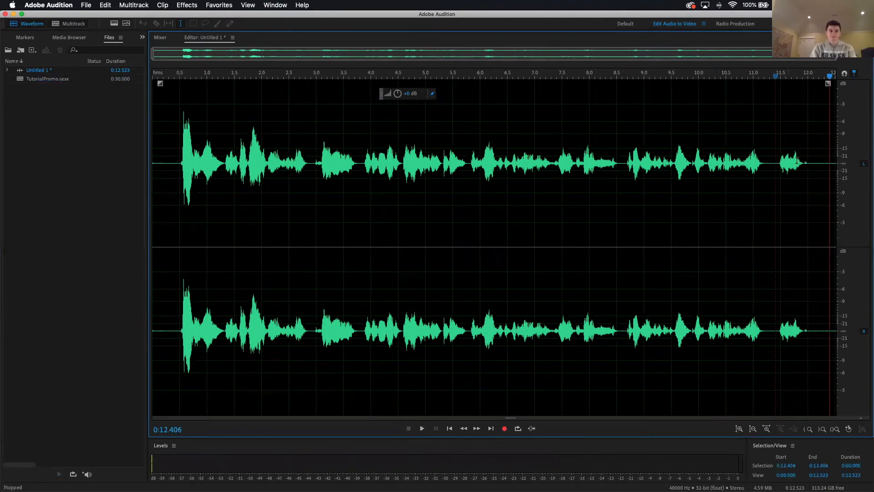
pyautogui.moveTo(811, 159); pyautogui.dragTo(841, 155)
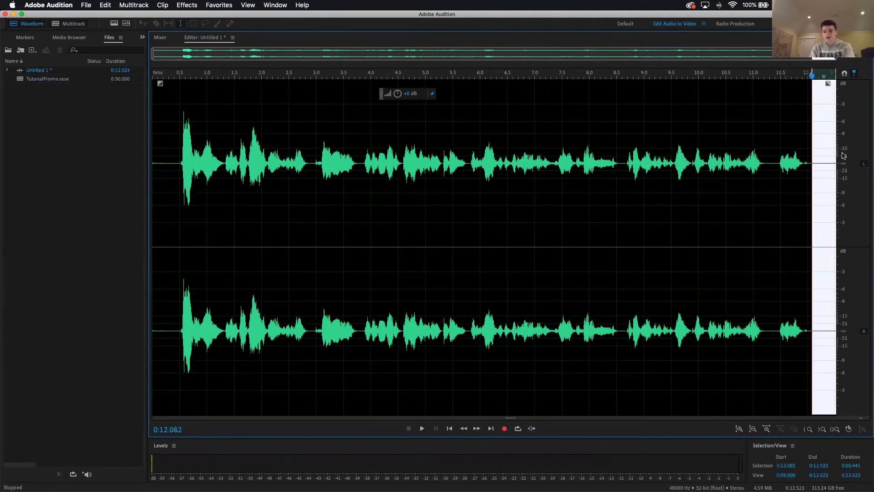
pyautogui.press('Delete')
# Step: Play the start of the recording and delete the opening silence, about the first 0.44 s
pyautogui.click(163, 179)
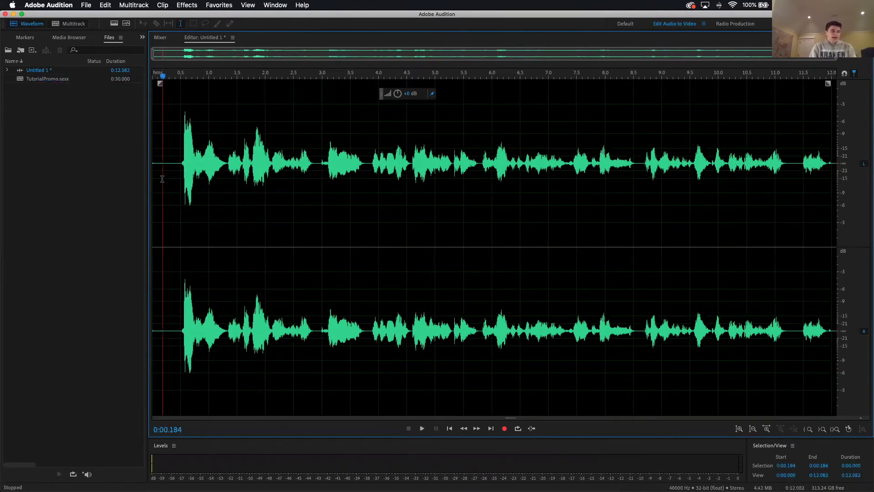
pyautogui.press('space')
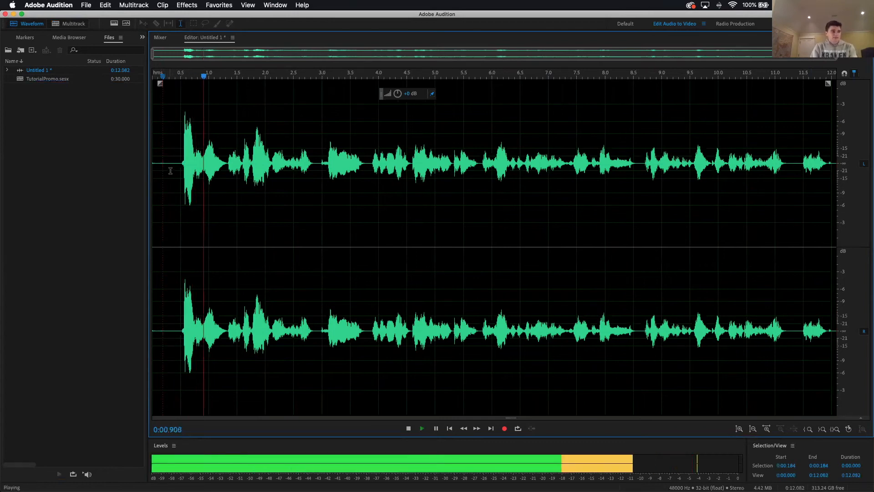
pyautogui.press('space')
pyautogui.moveTo(176, 166); pyautogui.dragTo(104, 169)
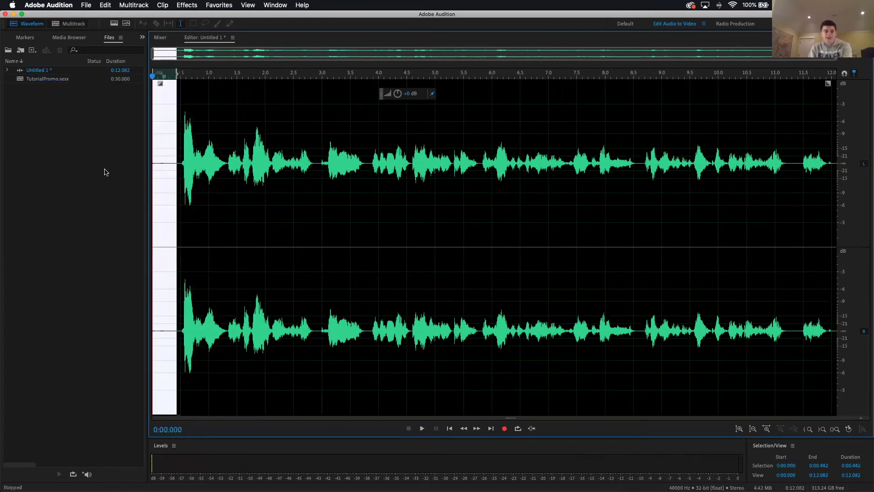
pyautogui.press('Delete')
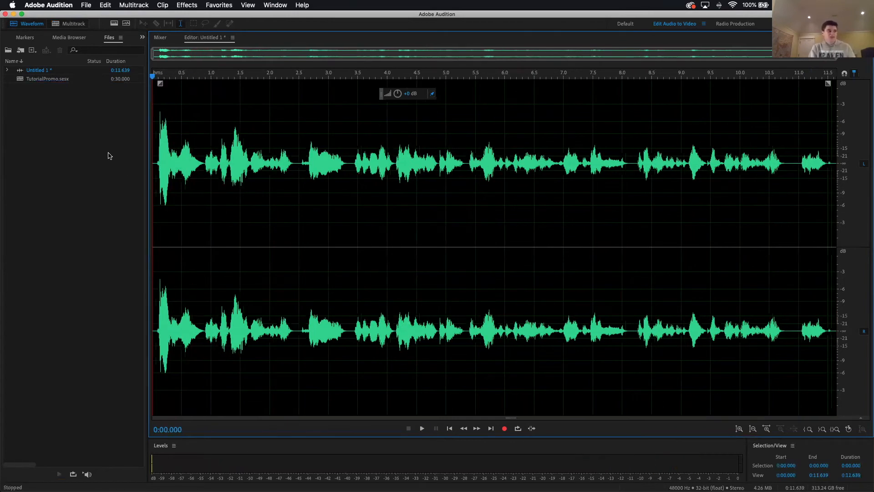
# Step: Place the trimmed recording at the start of Track 1 in the TutorialPromo multitrack session
pyautogui.doubleClick(56, 80)
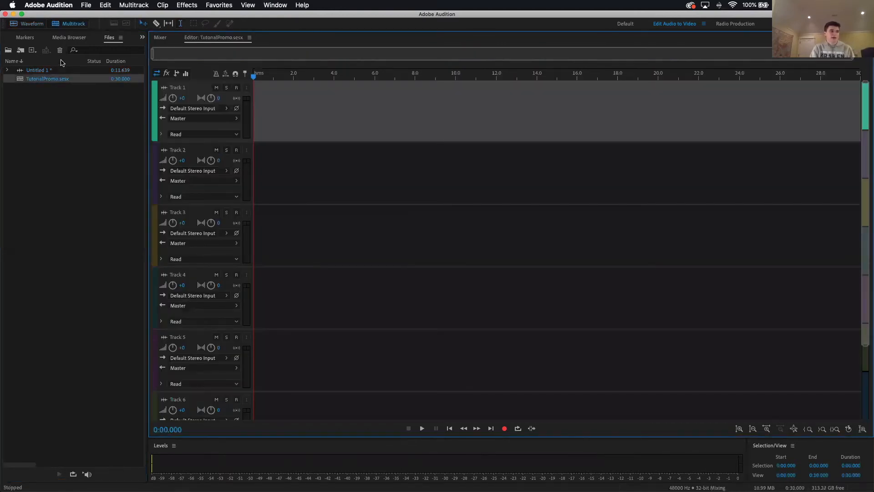
pyautogui.click(29, 24)
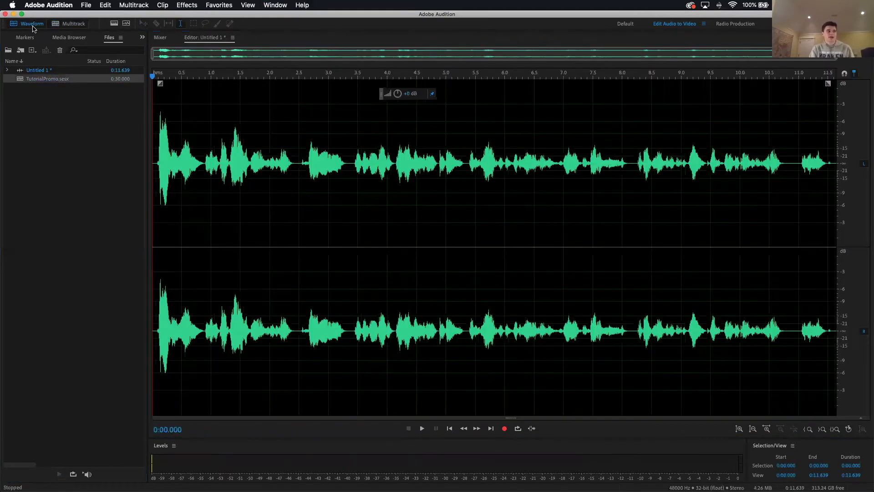
pyautogui.click(58, 23)
pyautogui.moveTo(57, 71); pyautogui.dragTo(246, 111)
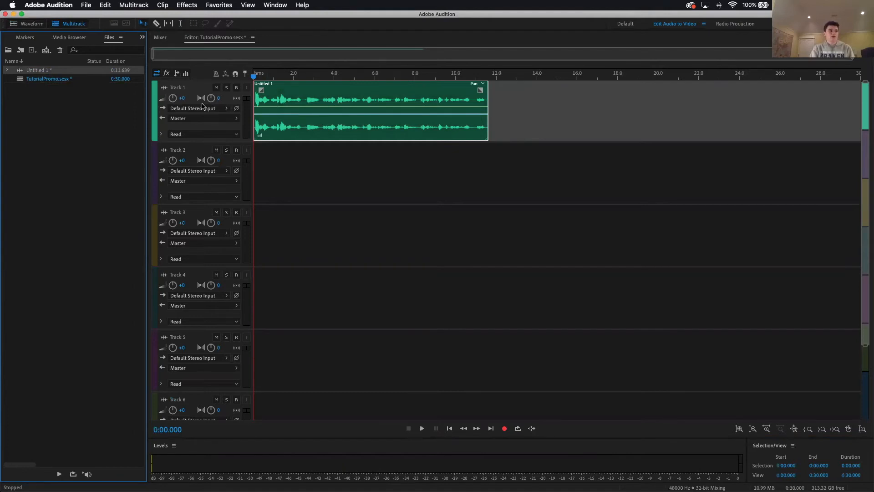
# Step: Open the Track 1 clip in the waveform editor, lower its volume very slightly and play it from about 5 s
pyautogui.doubleClick(278, 86)
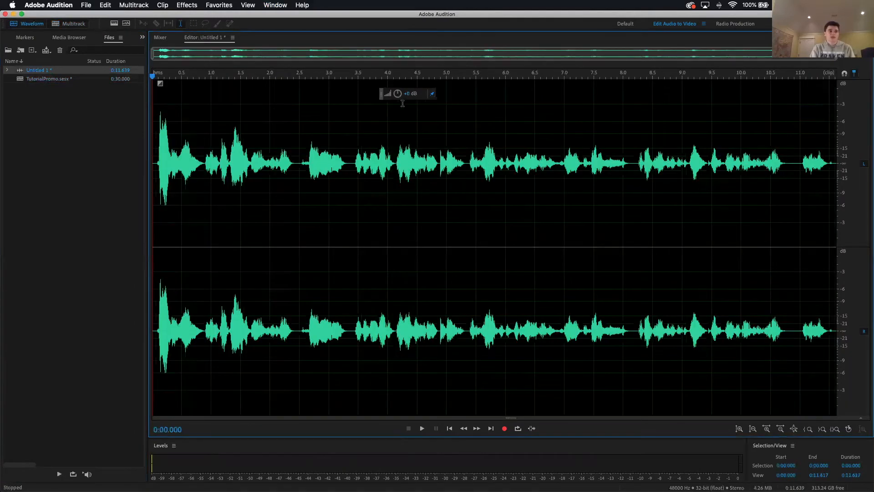
pyautogui.moveTo(407, 93)
pyautogui.mouseDown()
pyautogui.moveTo(415, 92)
pyautogui.moveTo(406, 93)
pyautogui.mouseUp()
pyautogui.click(444, 139)
pyautogui.press('space')
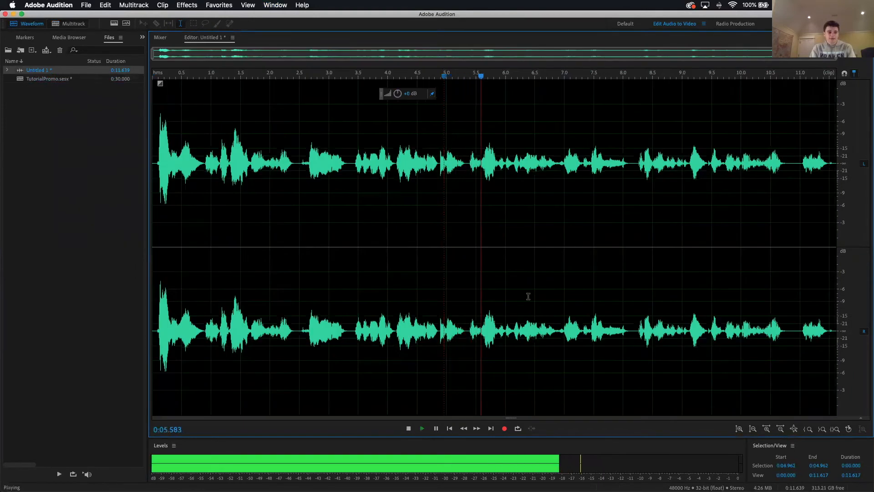
pyautogui.press('space')
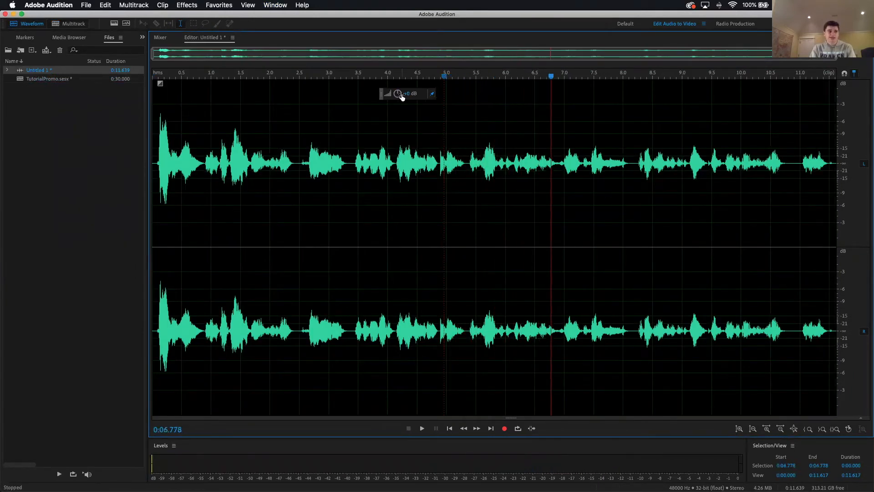
# Step: Lower the recording's volume further, checking it by ear from about 5.5 s, and return to the TutorialPromo session
pyautogui.moveTo(395, 94); pyautogui.dragTo(389, 93)
pyautogui.click(478, 130)
pyautogui.press('space')
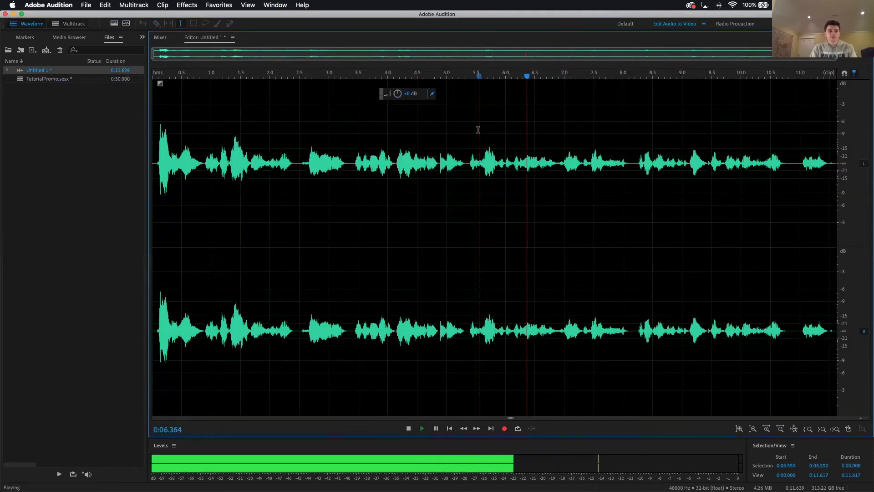
pyautogui.doubleClick(52, 79)
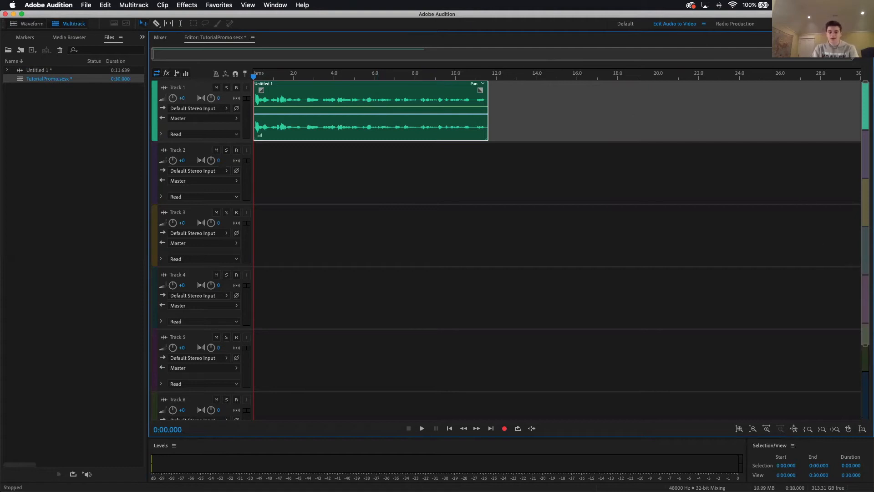
# Step: Switch to Chrome and log in to the premiumprod.biz member area with the saved username and the account password
pyautogui.hotkey('ctrl', 'Up')
pyautogui.click(316, 275)
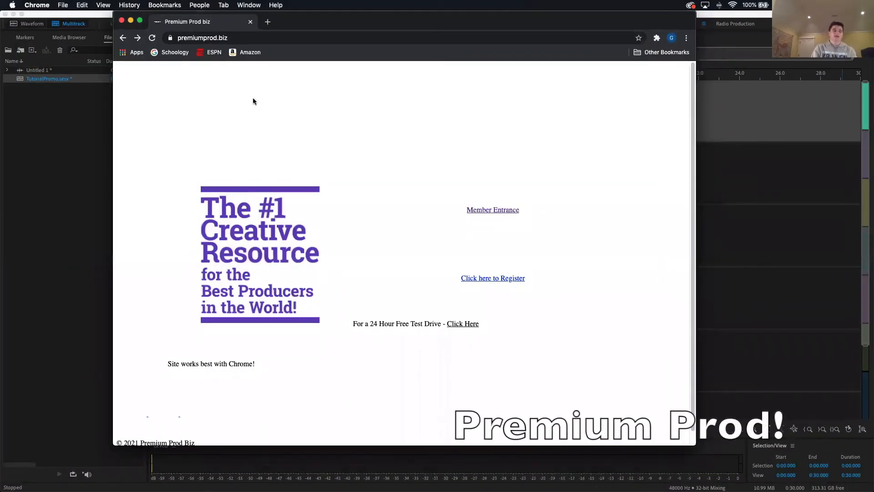
pyautogui.click(487, 211)
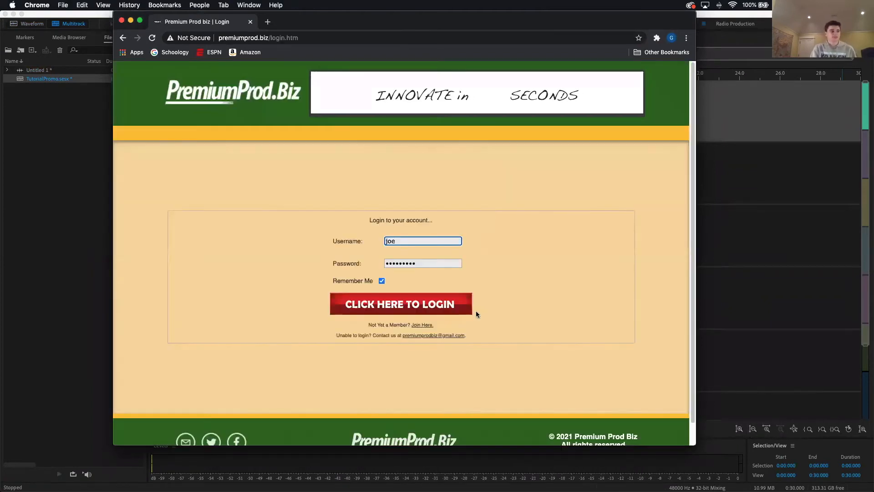
pyautogui.press('Tab')
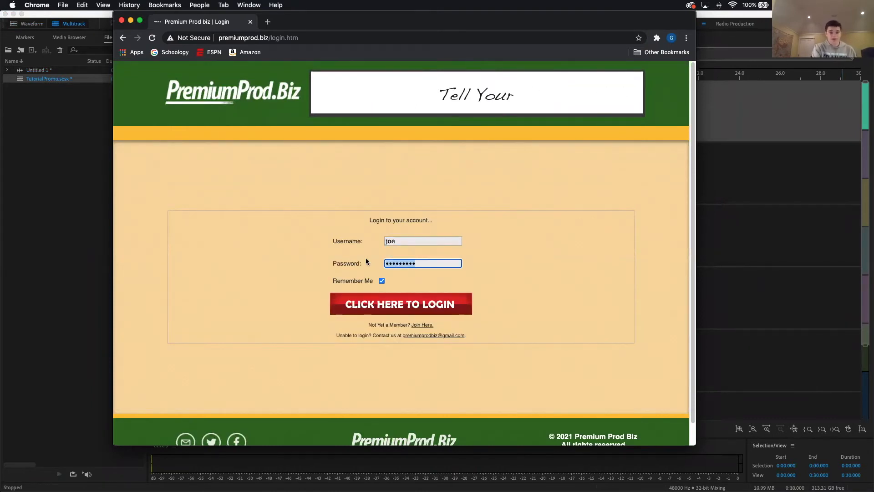
pyautogui.write('p')
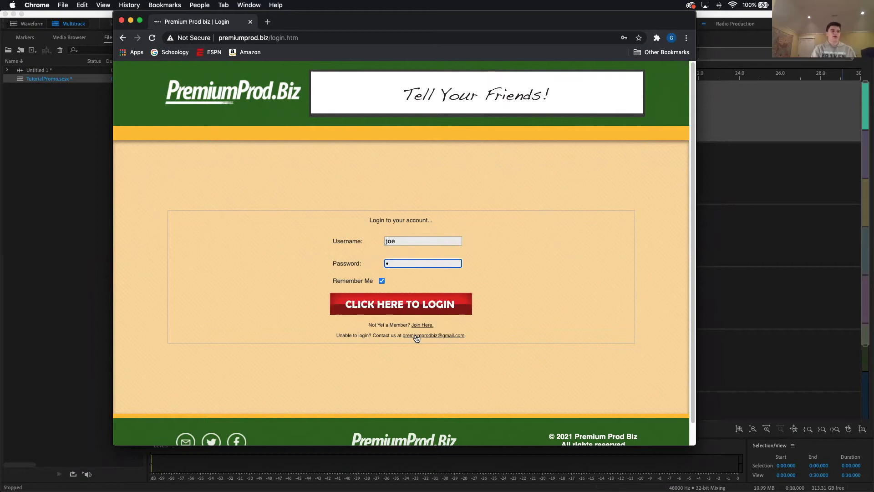
pyautogui.click(392, 305)
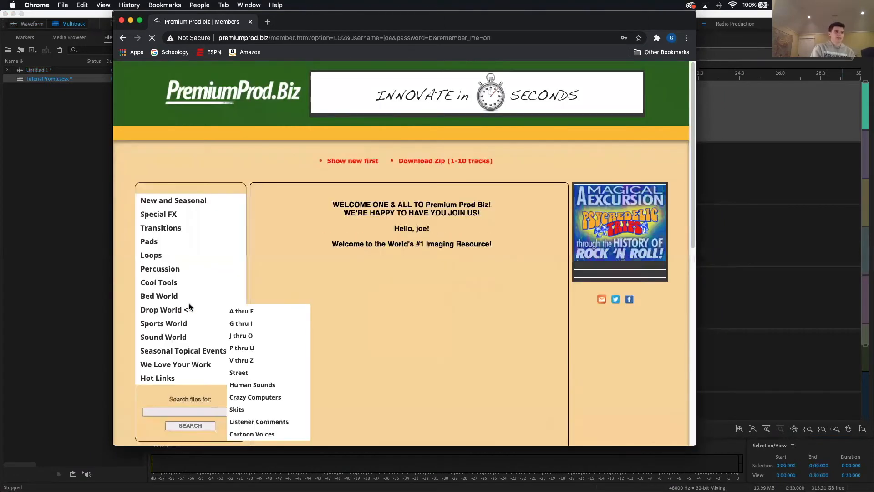
# Step: Browse the member library's categories and open the Hip Hop RnB list under Bed World, 10s 15s 30s 60s
pyautogui.moveTo(204, 282)
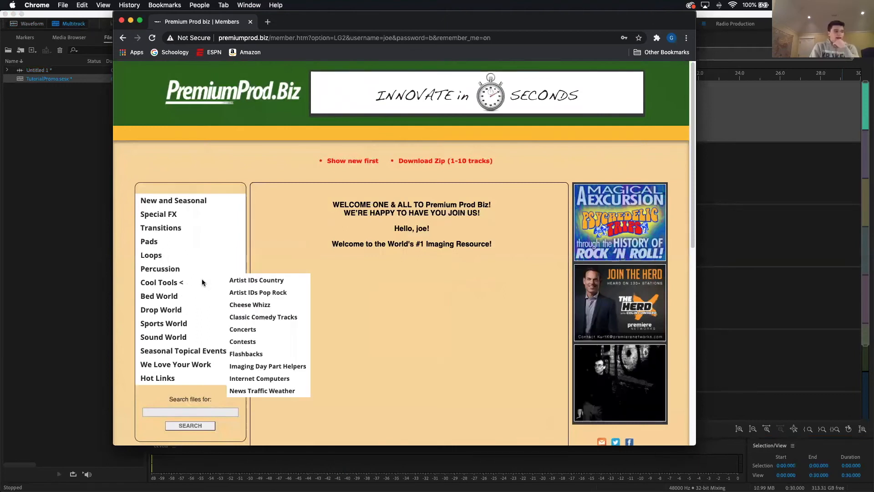
pyautogui.moveTo(174, 310)
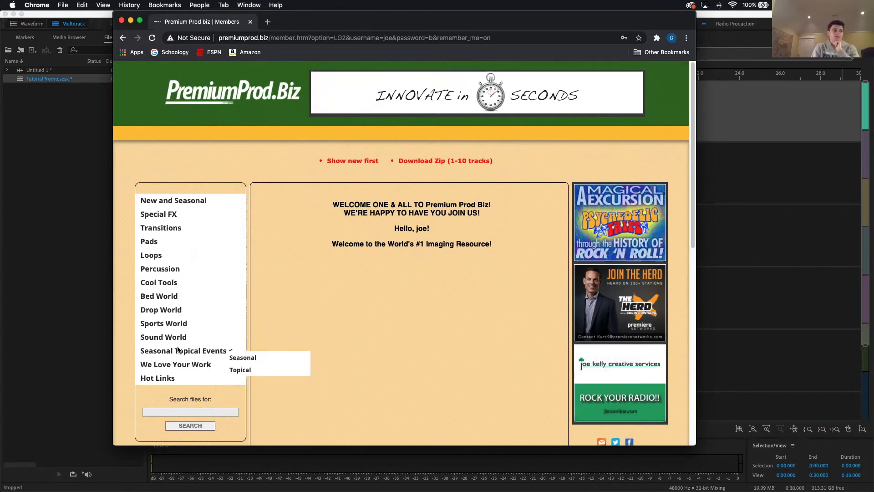
pyautogui.moveTo(179, 366)
pyautogui.moveTo(176, 340)
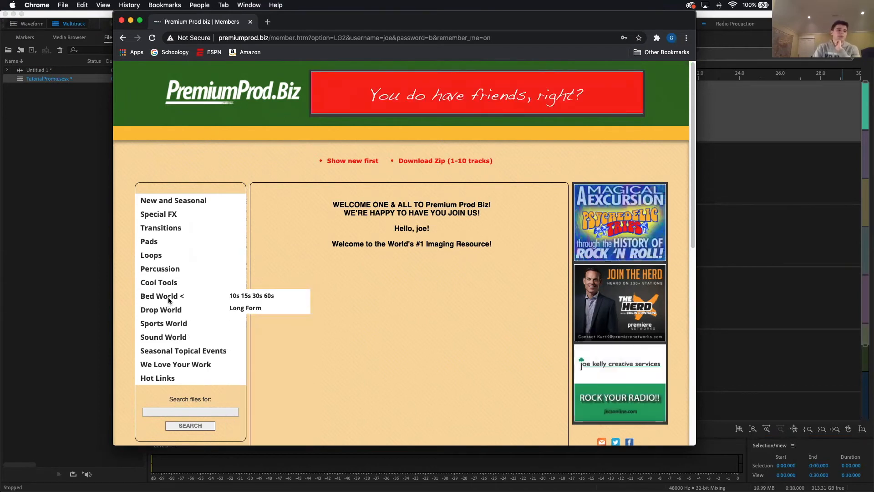
pyautogui.moveTo(239, 295)
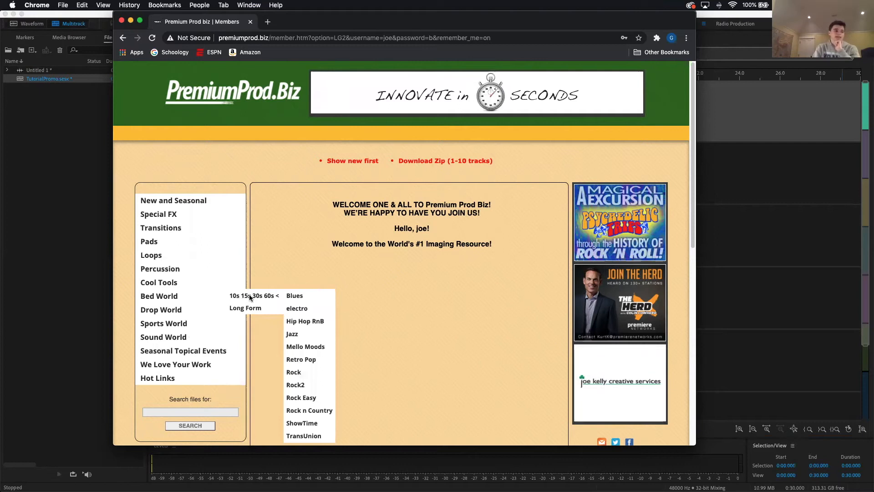
pyautogui.click(299, 322)
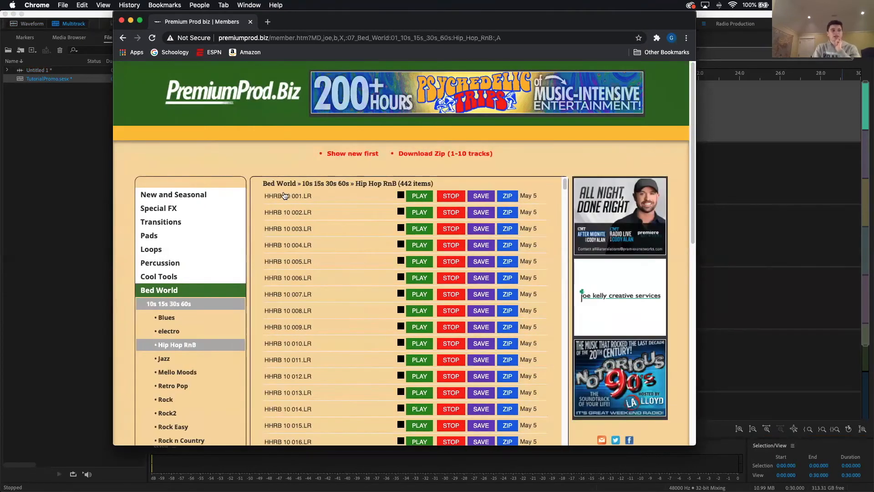
# Step: Check the voice clip's length in Audition, preview beds HHRB 15 046.LR and HHRB 15 050.LR in Chrome, and save HHRB 15 050.LR
pyautogui.scroll(-10, 287, 228)
pyautogui.click(729, 183)
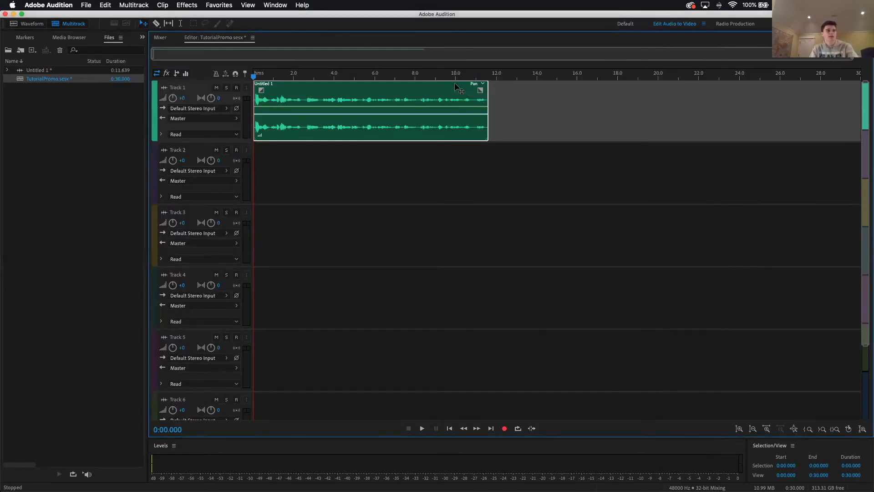
pyautogui.hotkey('ctrl', 'Up')
pyautogui.click(274, 301)
pyautogui.scroll(-10, 290, 318)
pyautogui.scroll(-10, 292, 322)
pyautogui.click(424, 284)
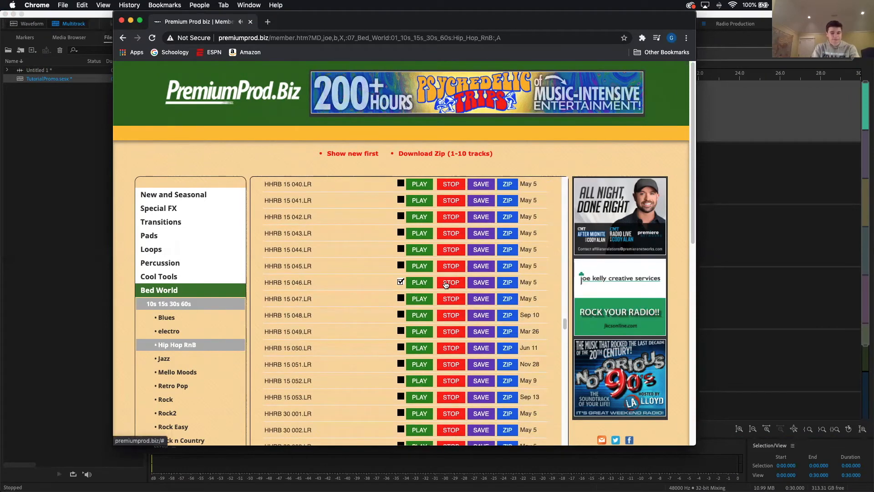
pyautogui.click(421, 349)
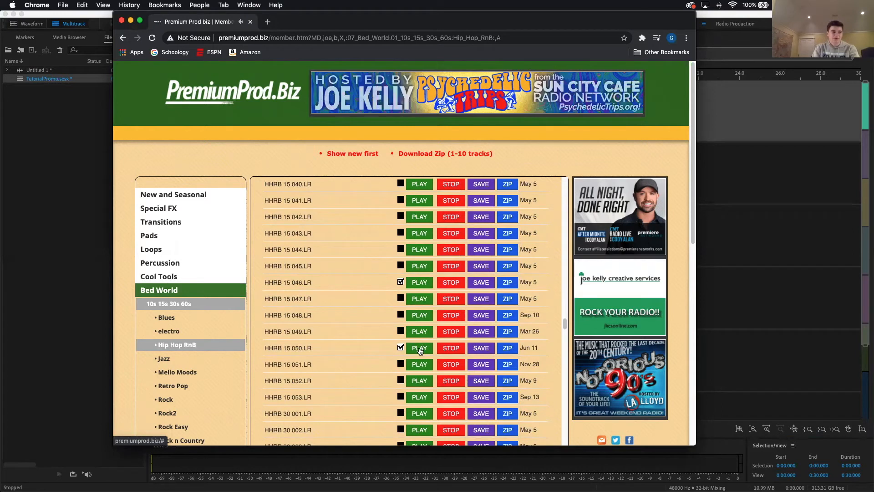
pyautogui.click(476, 349)
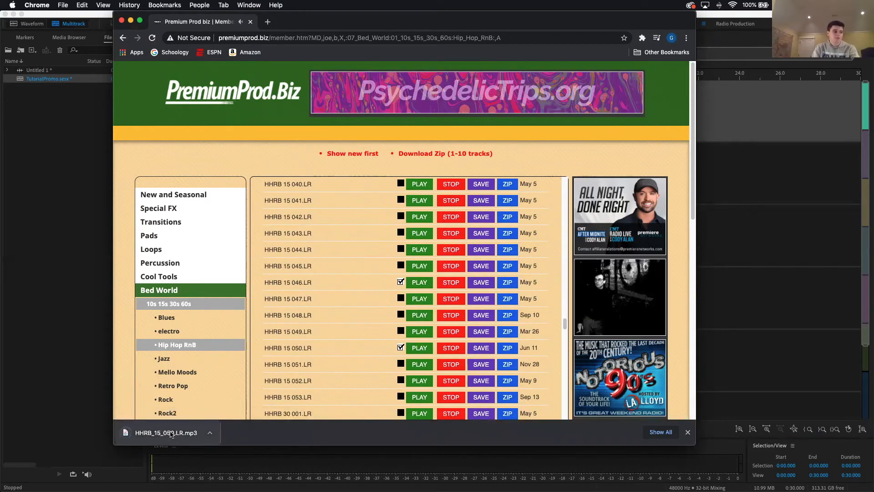
# Step: Place the downloaded HHRB_15_050.LR.mp3 at the start of Track 2 in Audition, accepting a copy conformed to the session's sample rate
pyautogui.moveTo(282, 27); pyautogui.dragTo(635, 37)
pyautogui.moveTo(510, 442); pyautogui.dragTo(255, 172)
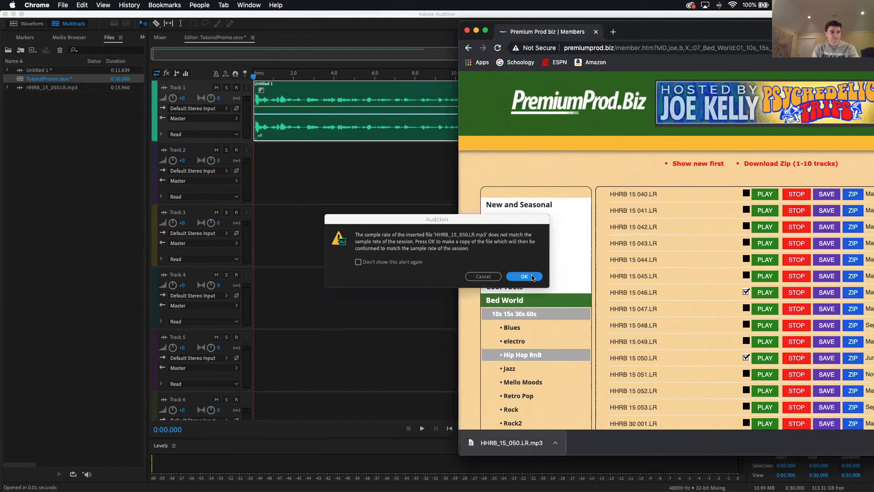
pyautogui.click(551, 219)
pyautogui.click(528, 281)
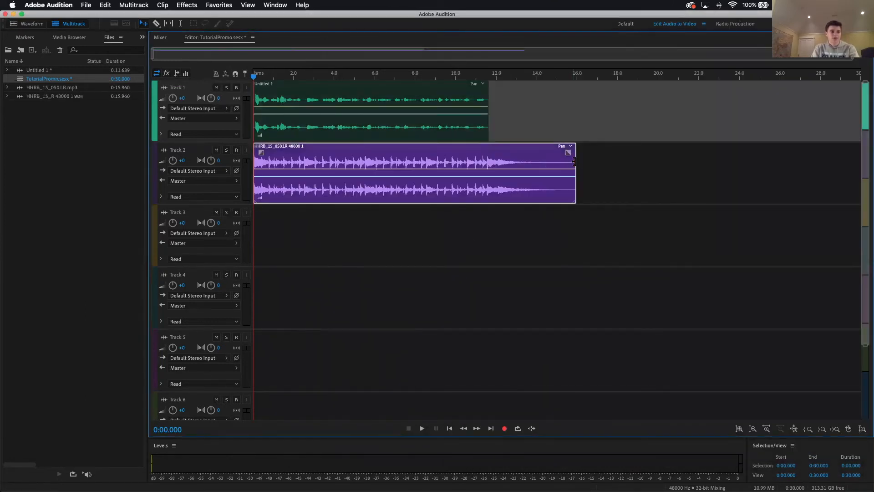
# Step: Trim the end of the Track 2 music clip to about 12.5 s and move the Track 1 voice clip to start at about 0.5 s
pyautogui.moveTo(575, 162); pyautogui.dragTo(560, 162)
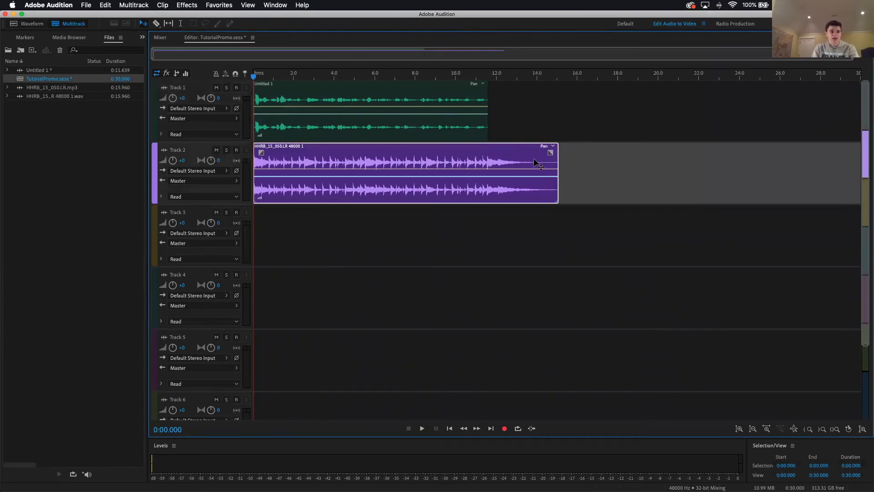
pyautogui.doubleClick(533, 158)
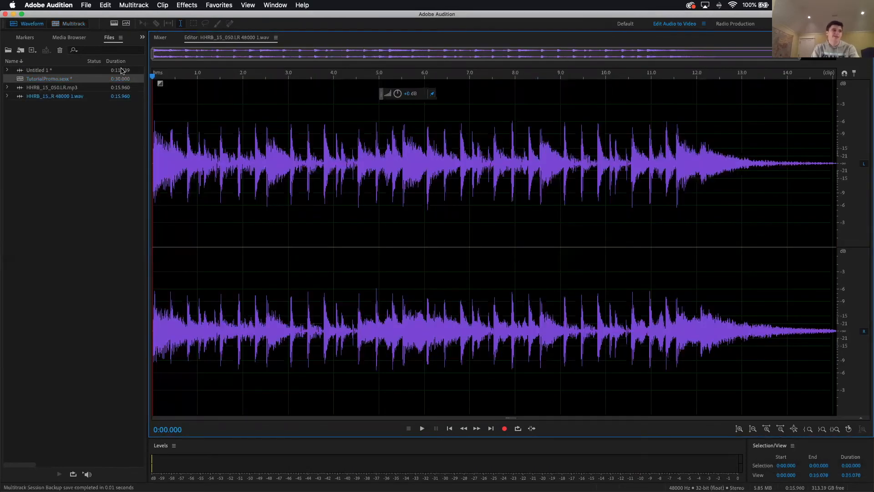
pyautogui.click(69, 23)
pyautogui.moveTo(558, 166); pyautogui.dragTo(505, 168)
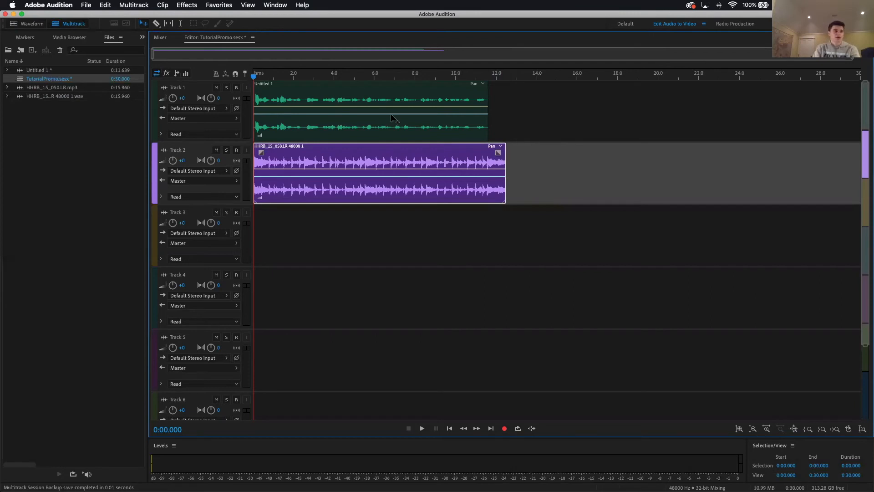
pyautogui.click(304, 94)
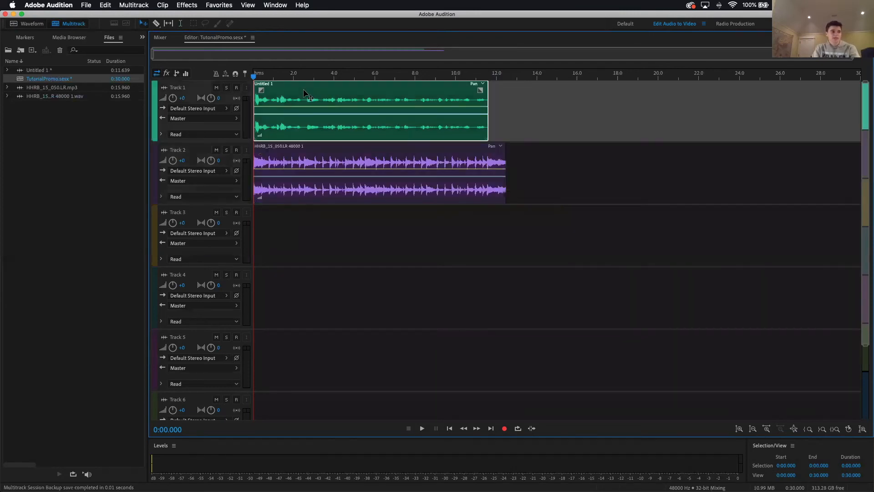
pyautogui.moveTo(305, 95); pyautogui.dragTo(315, 94)
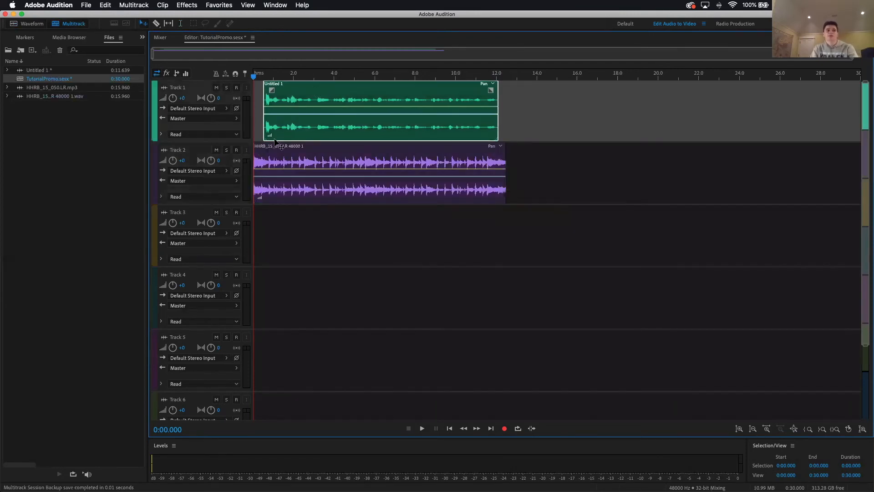
# Step: Add a fade-in and a fade-out of about 1.8 s each to the Track 2 music clip
pyautogui.click(263, 167)
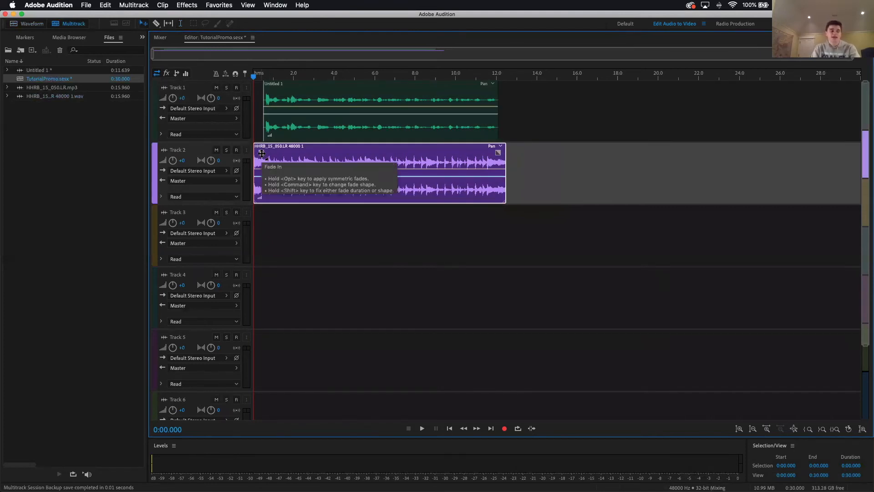
pyautogui.moveTo(260, 153); pyautogui.dragTo(299, 153)
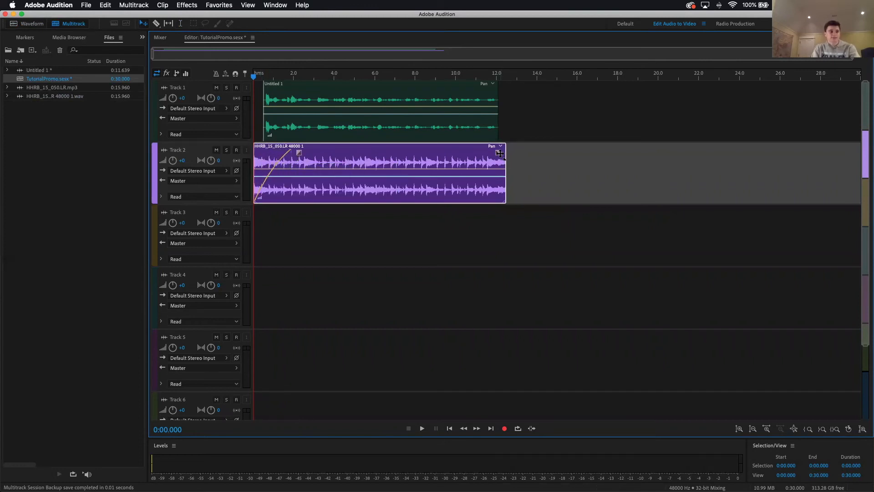
pyautogui.moveTo(498, 152); pyautogui.dragTo(460, 152)
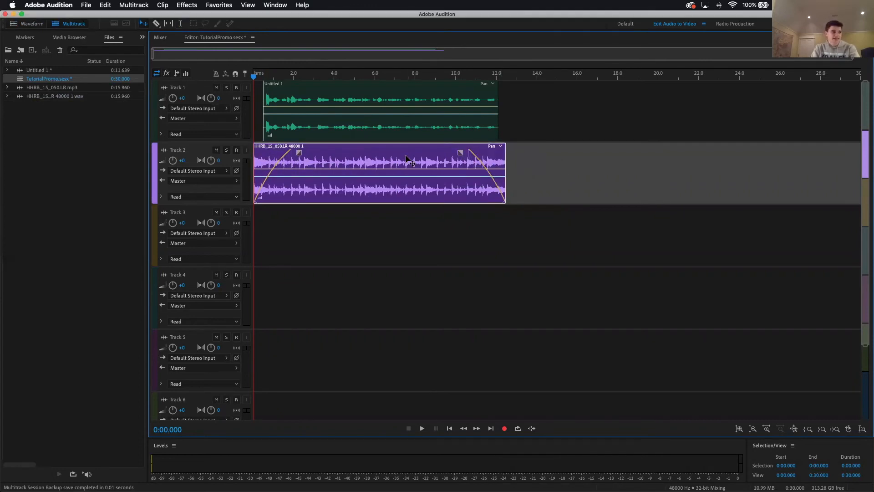
# Step: Play the mix from the start and lower Track 2's volume first to -10 dB and finally to -16.2 dB
pyautogui.press('space')
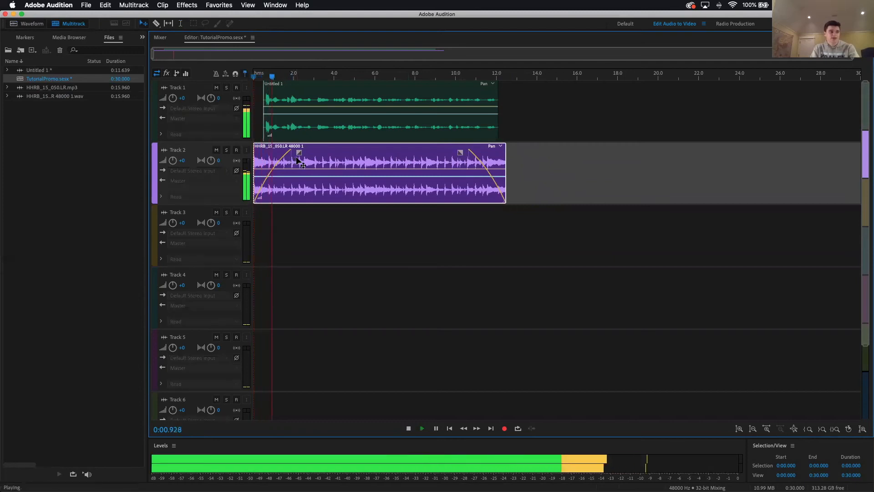
pyautogui.press('space')
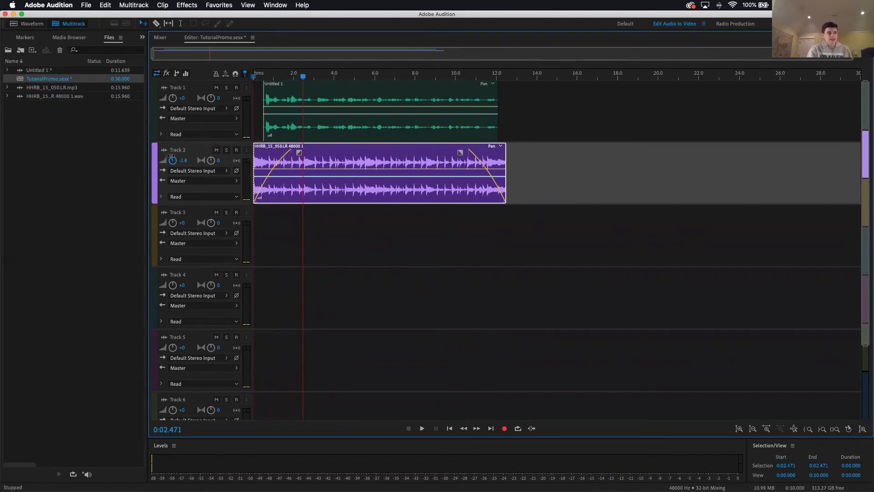
pyautogui.click(187, 158)
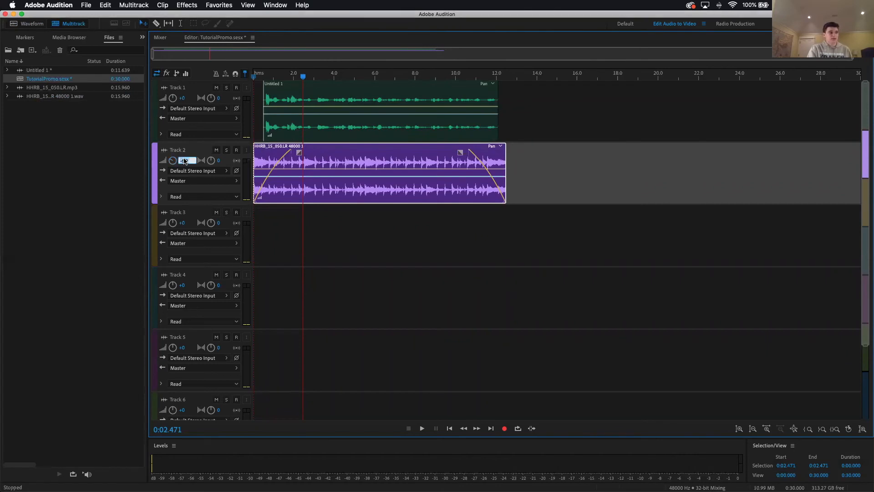
pyautogui.press('Return')
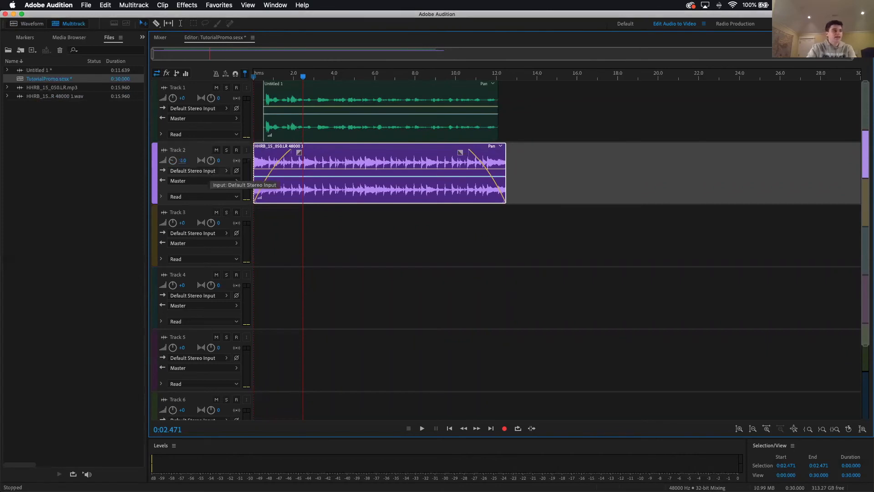
pyautogui.press('space')
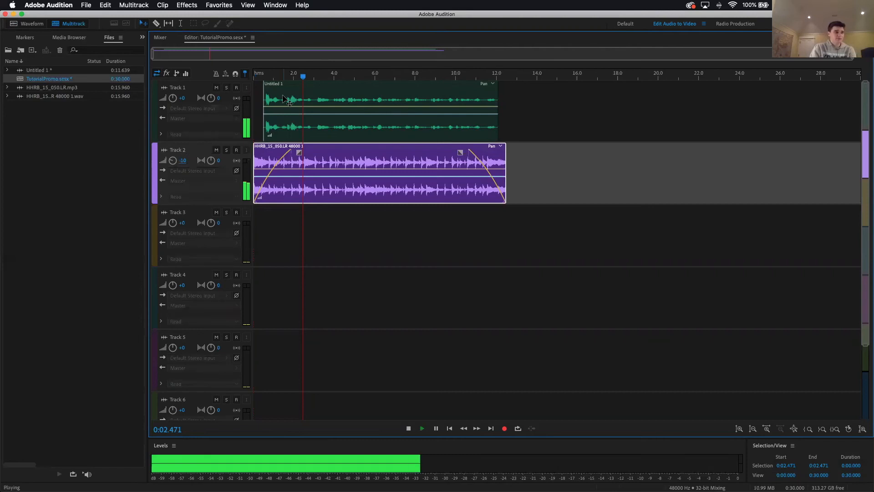
pyautogui.press('space')
pyautogui.moveTo(174, 160); pyautogui.dragTo(163, 167)
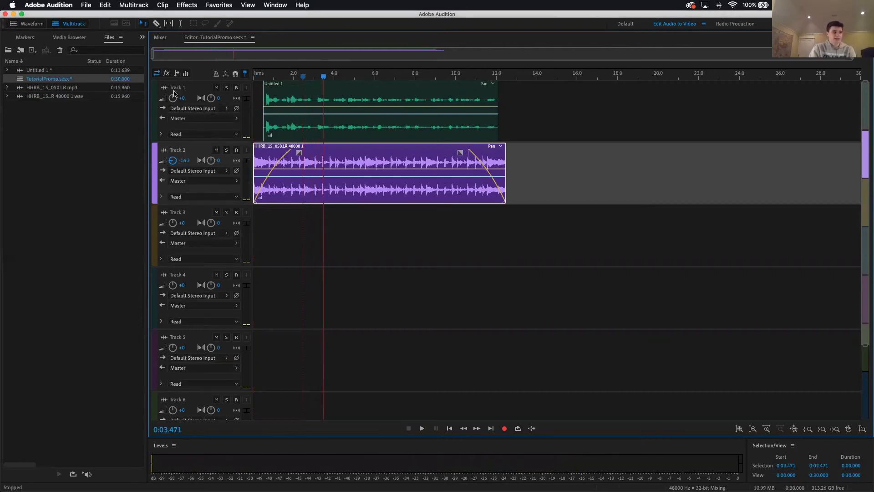
# Step: Raise Track 1's volume to +5.7 dB and play the mix from about 3.5 s
pyautogui.click(172, 97)
pyautogui.press('space')
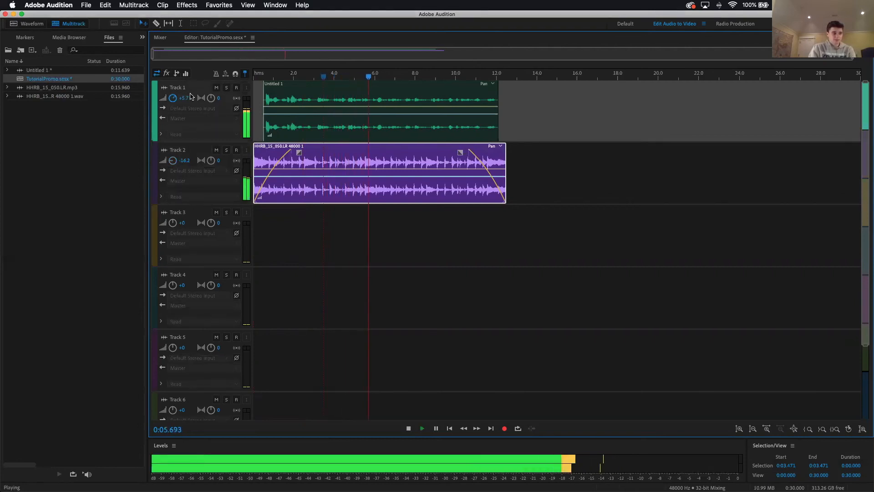
pyautogui.press('space')
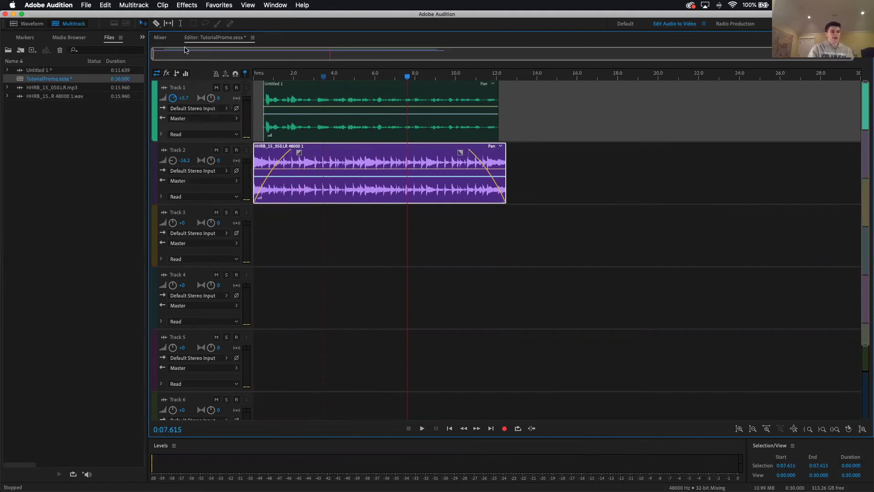
# Step: Extend the end of the Track 2 music clip to about 12.9 s, playing the ending before and after the change
pyautogui.click(485, 72)
pyautogui.press('space')
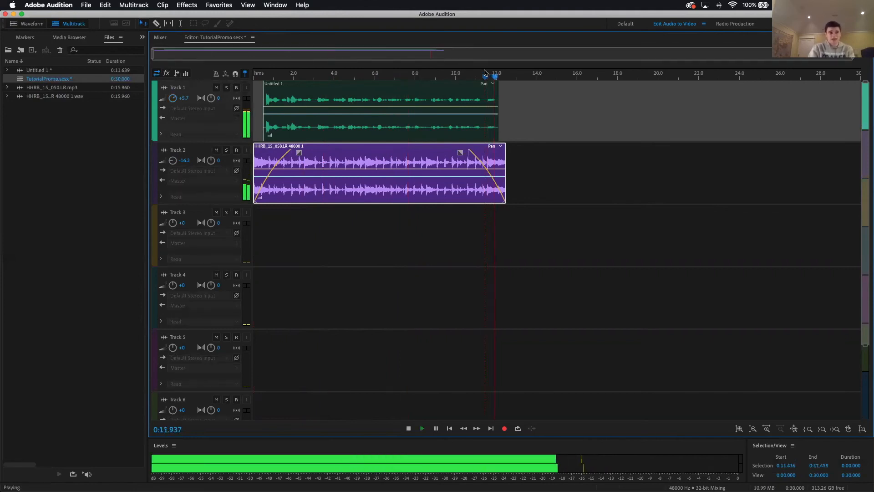
pyautogui.press('space')
pyautogui.moveTo(505, 172); pyautogui.dragTo(514, 172)
pyautogui.click(475, 75)
pyautogui.press('space')
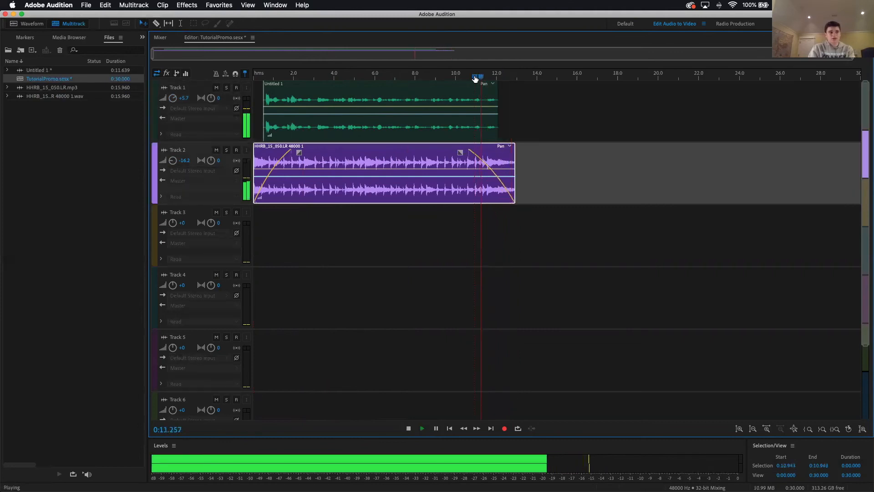
pyautogui.press('space')
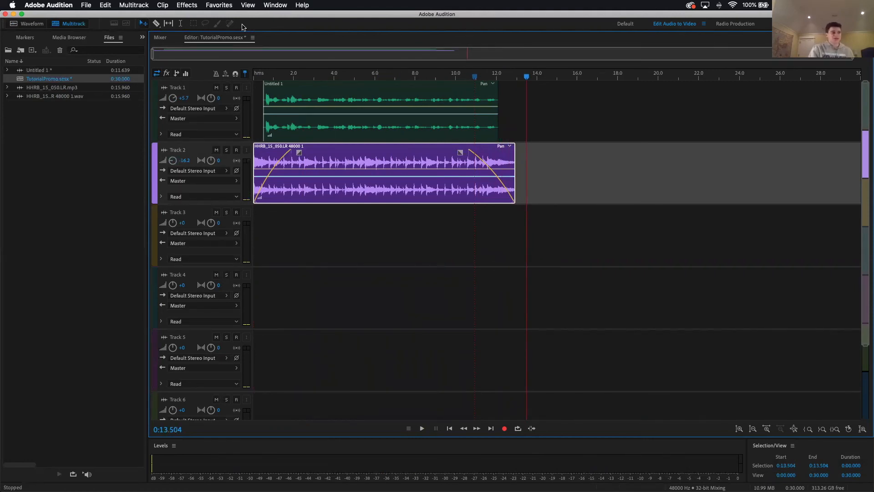
# Step: Export a multitrack mixdown of the entire session to the Desktop as the MP3 file TutorialPromoFINAL.mp3, and switch to Finder
pyautogui.click(86, 5)
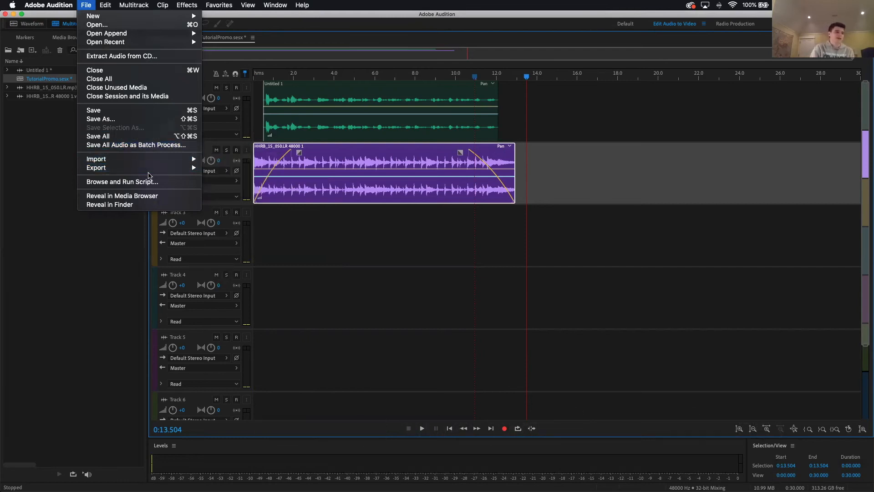
pyautogui.moveTo(147, 171)
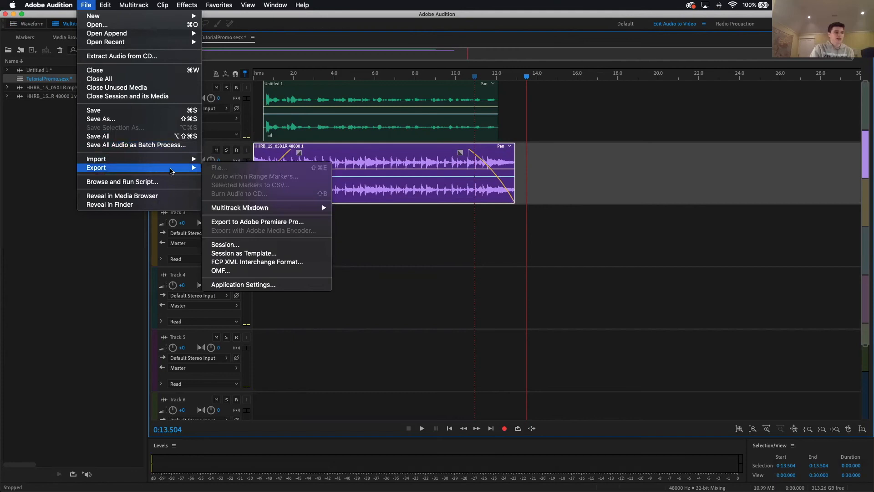
pyautogui.moveTo(241, 208)
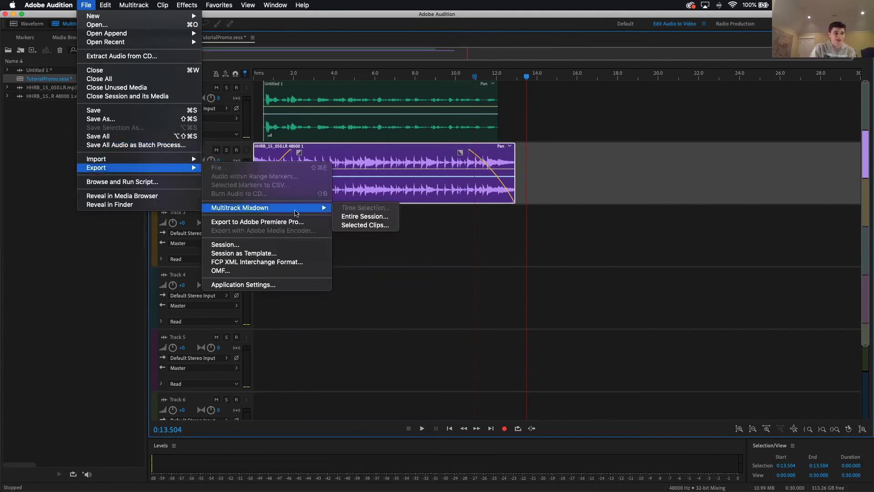
pyautogui.click(341, 216)
pyautogui.click(435, 164)
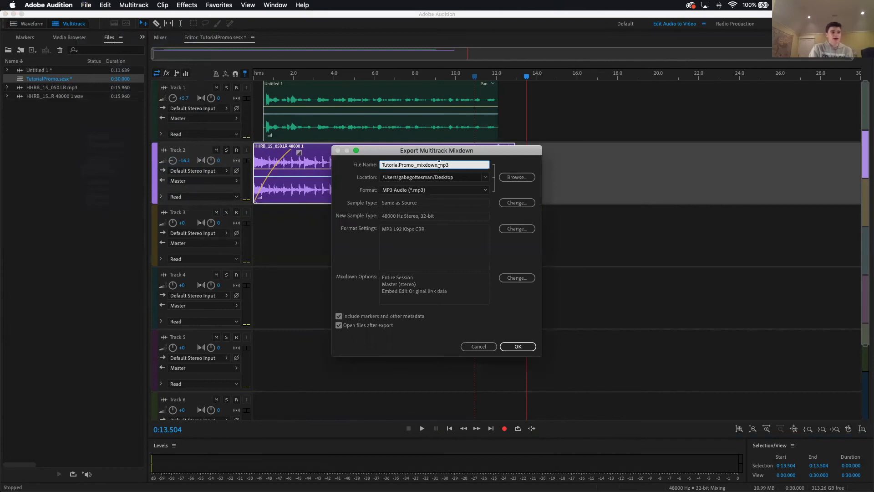
pyautogui.press('BackSpace')
pyautogui.press('BackSpace')
pyautogui.press('BackSpace')
pyautogui.press('BackSpace')
pyautogui.press('BackSpace')
pyautogui.press('BackSpace')
pyautogui.press('BackSpace')
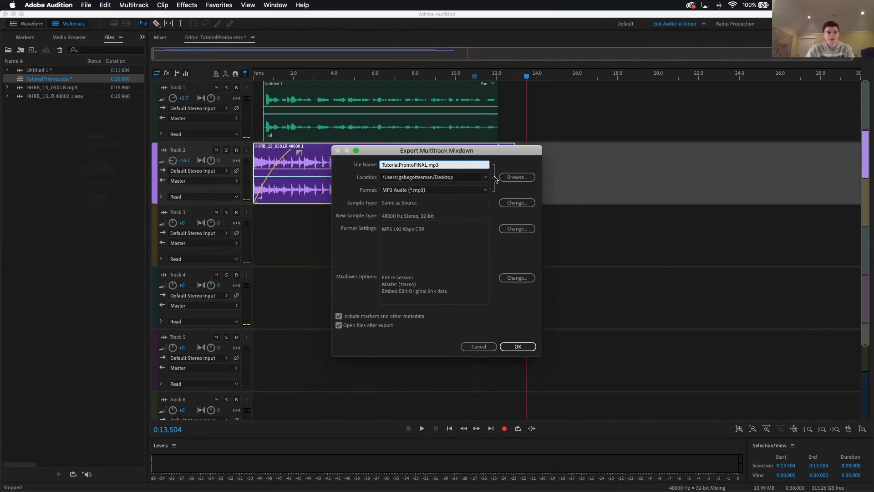
pyautogui.click(518, 346)
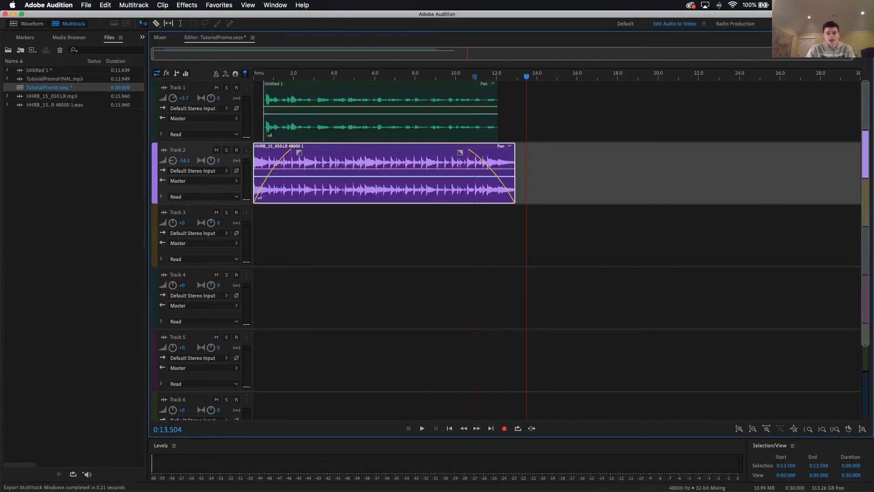
pyautogui.press('super+Tab')
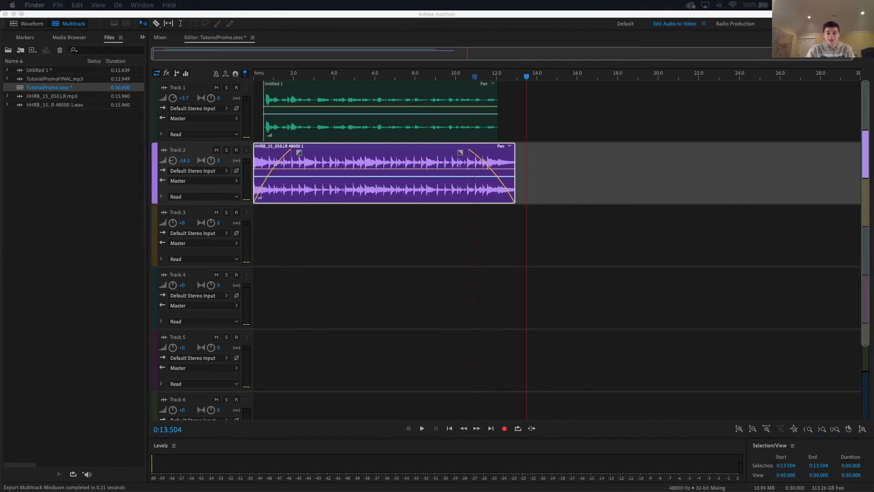